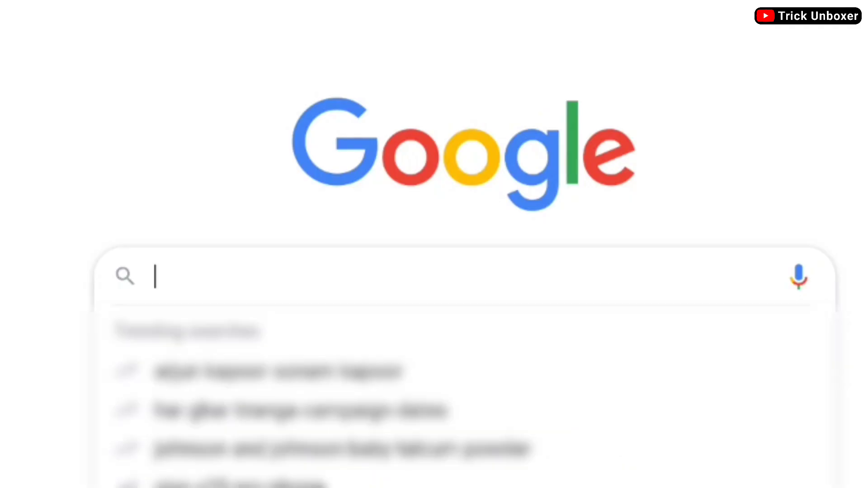
Search Google for 'saber plugin download' to find Video Copilot's Saber page.
{"action": "type", "text": "saber plugin download"}
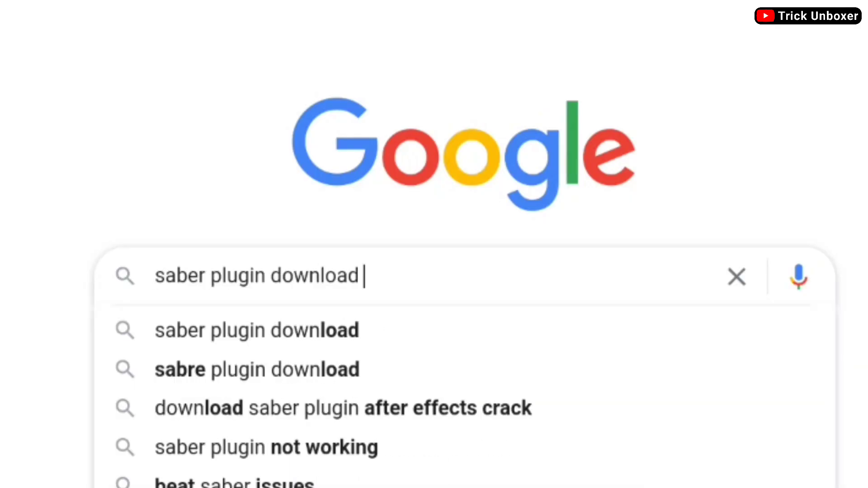
{"action": "key", "text": "Return"}
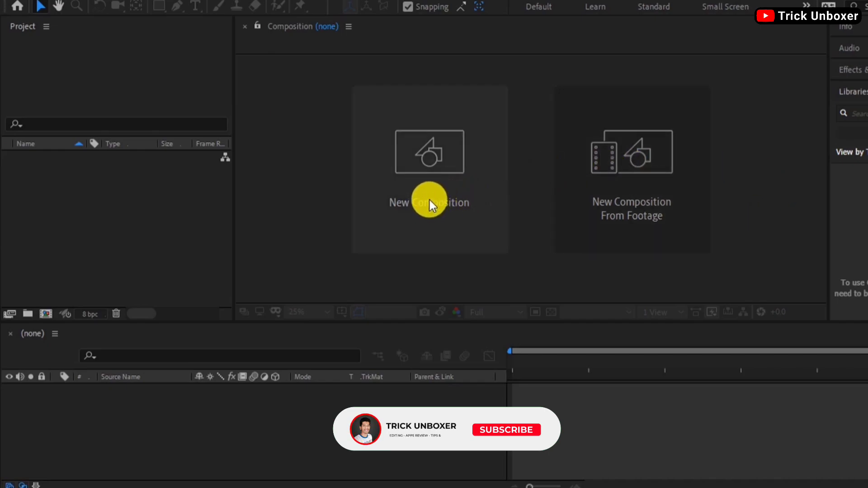
Create Comp 1 at 1920x1080, 60 fps, 0:00:10:00 duration with a black background.
{"action": "left_click", "coordinate": [429, 198]}
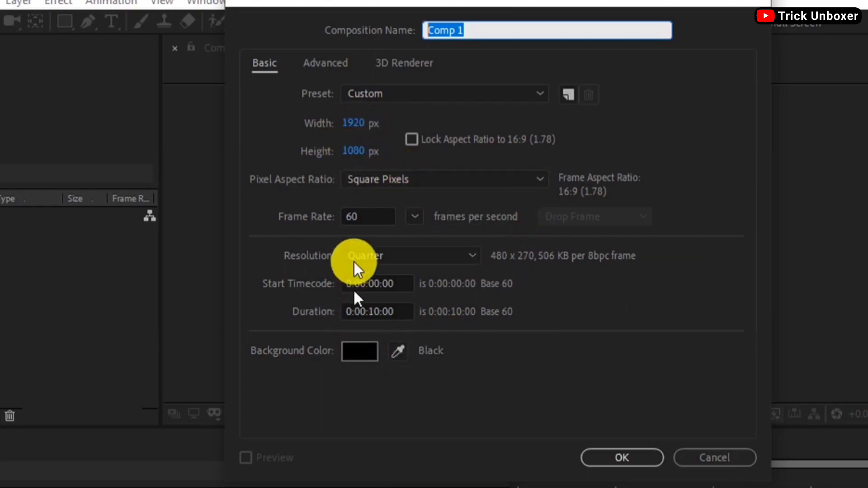
{"action": "left_click", "coordinate": [349, 315]}
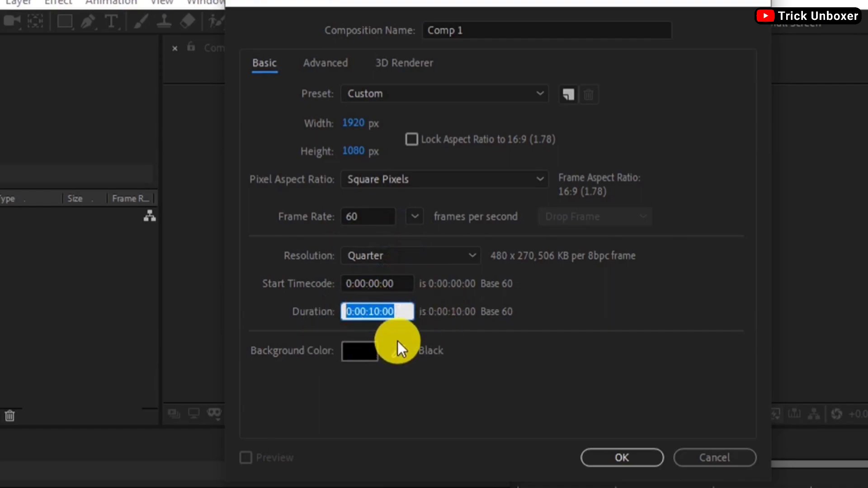
{"action": "left_click", "coordinate": [528, 379]}
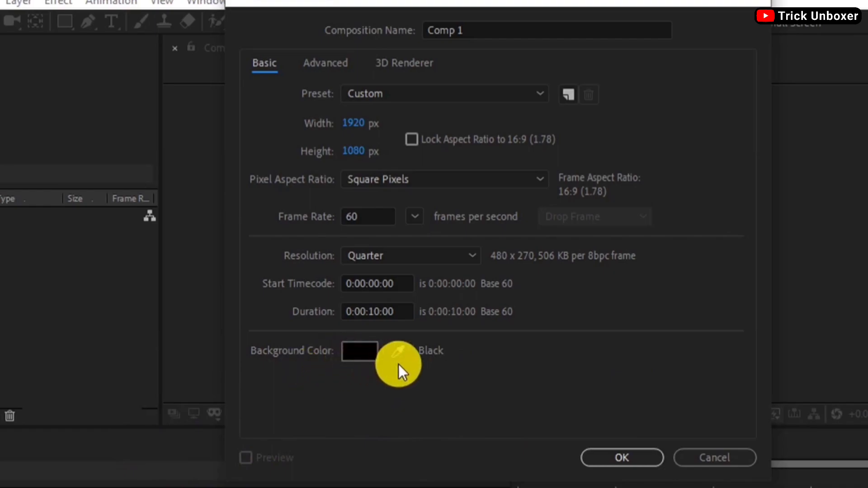
{"action": "left_click", "coordinate": [623, 462]}
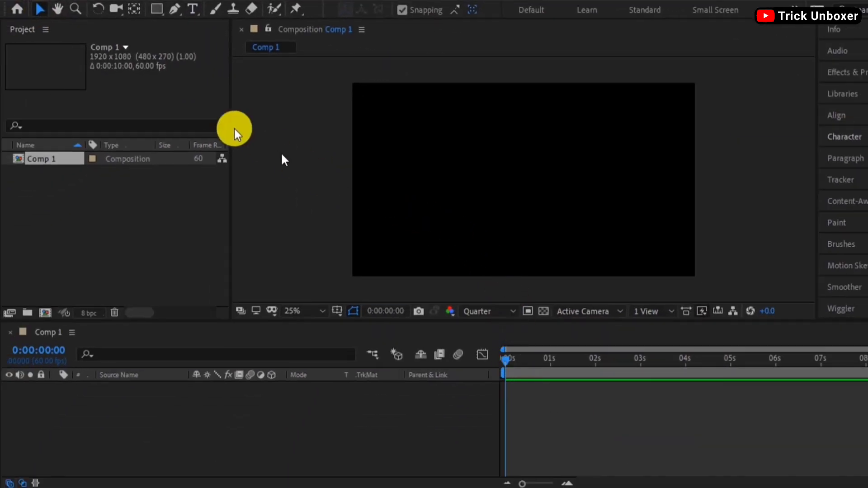
Add a text layer on the canvas reading NEON.
{"action": "left_click", "coordinate": [194, 10]}
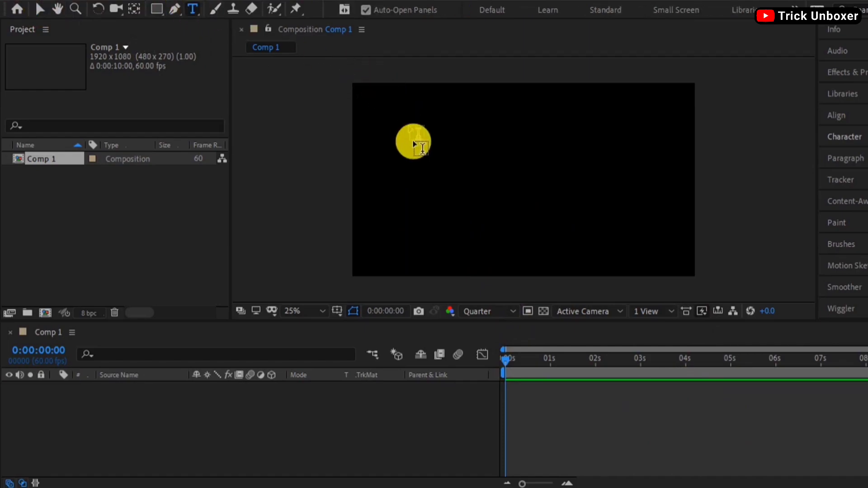
{"action": "left_click", "coordinate": [466, 174]}
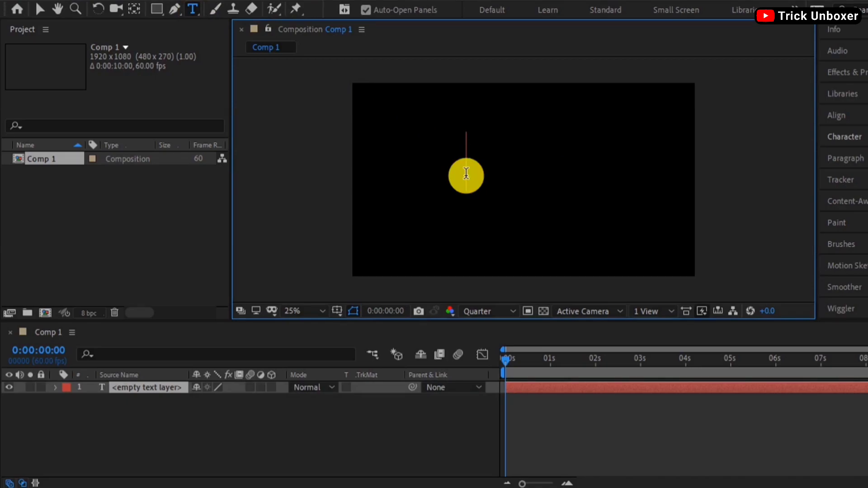
{"action": "type", "text": "NE"}
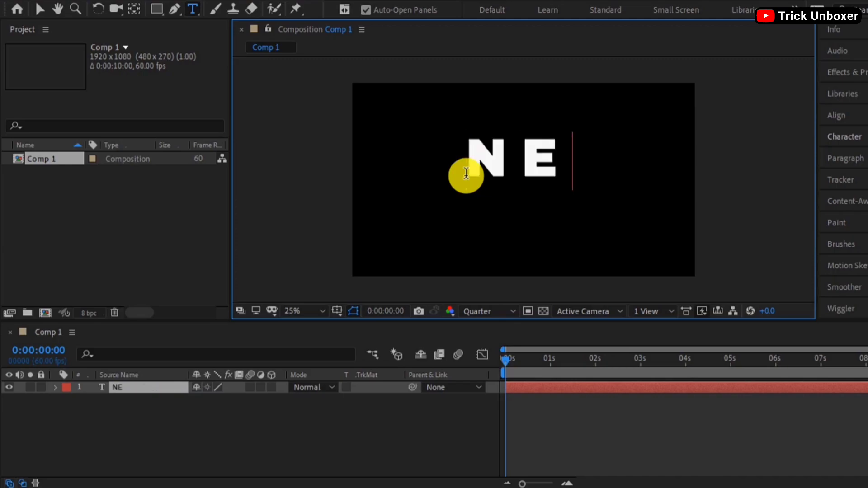
{"action": "type", "text": "ON"}
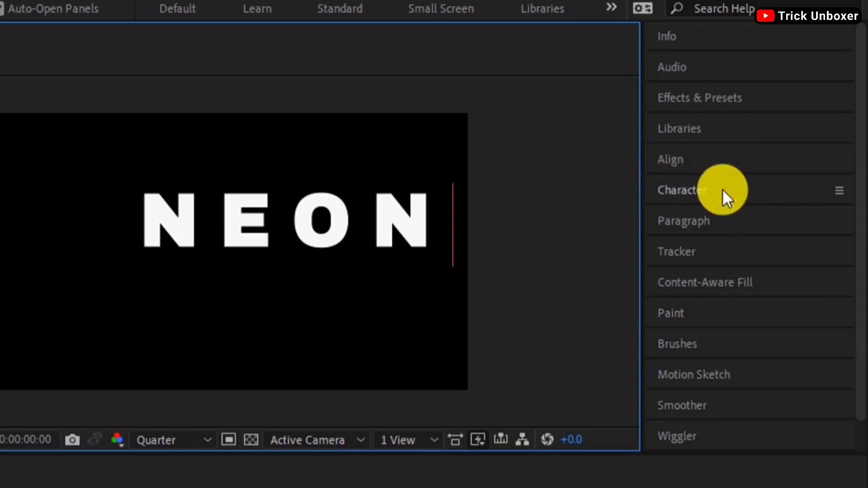
Format NEON in Archivo Black at 303 px with 303 tracking.
{"action": "left_click", "coordinate": [723, 189]}
{"action": "scroll", "coordinate": [814, 325], "scroll_direction": "down", "scroll_amount": 1}
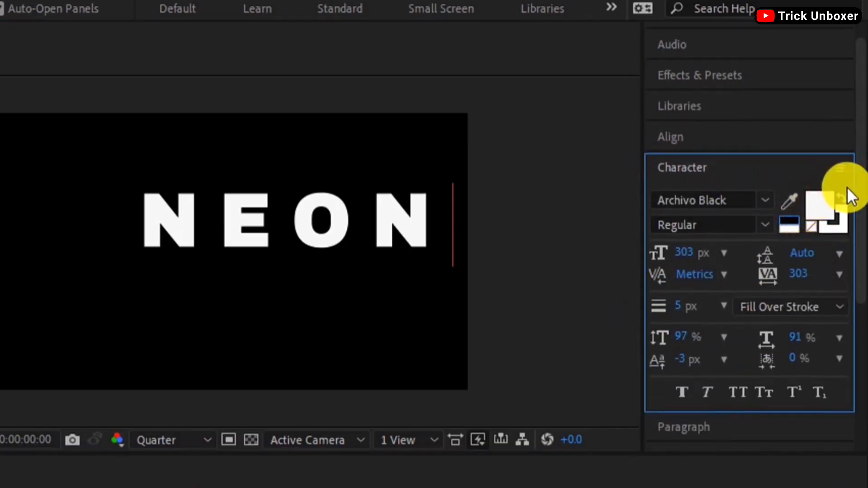
{"action": "scroll", "coordinate": [861, 285], "scroll_direction": "down", "scroll_amount": 1}
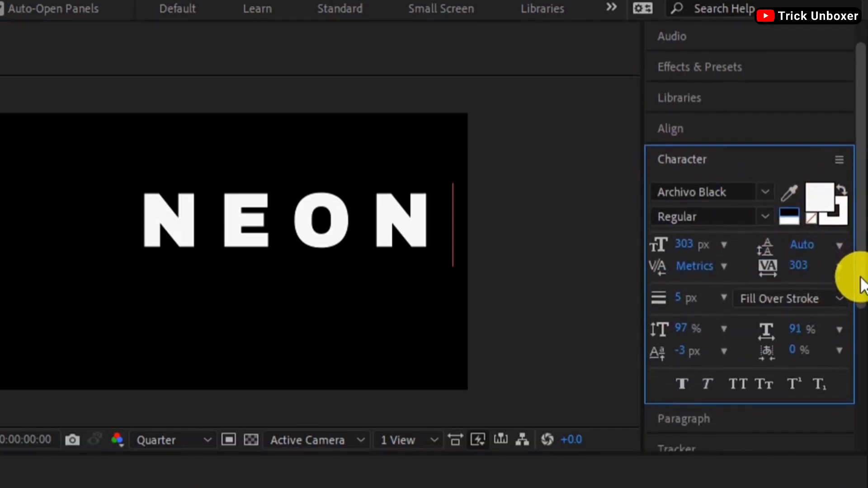
{"action": "scroll", "coordinate": [863, 285], "scroll_direction": "down", "scroll_amount": 2}
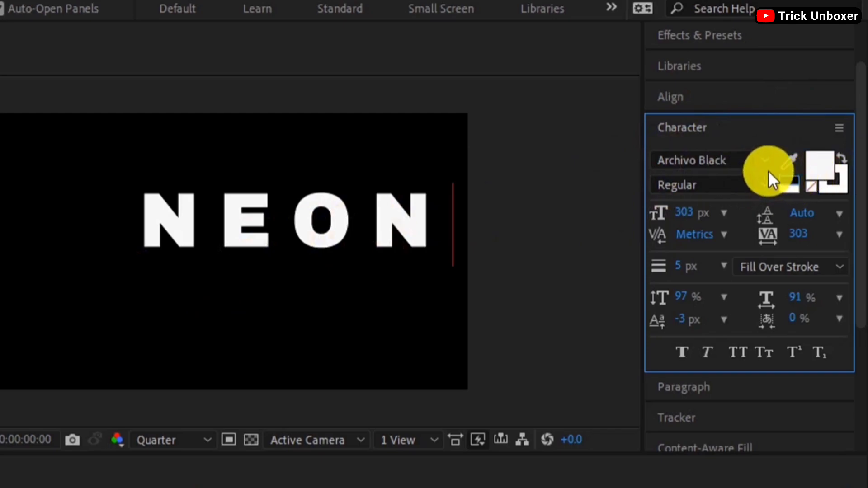
{"action": "left_click", "coordinate": [693, 126]}
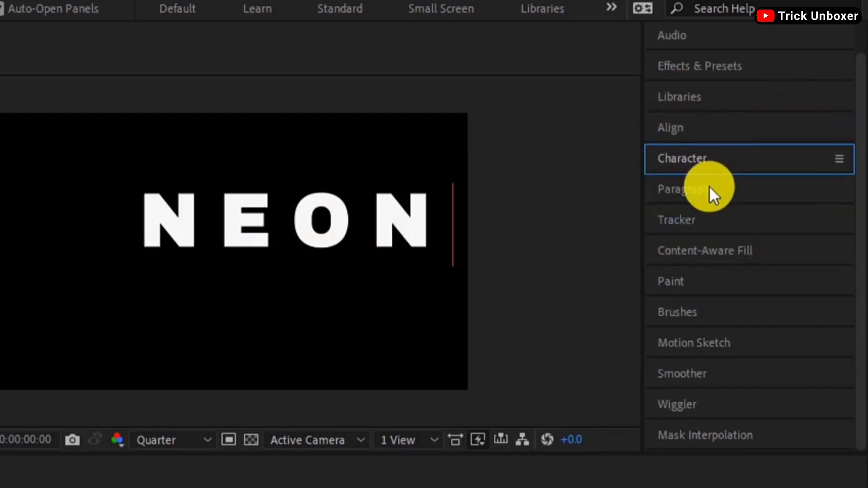
{"action": "left_click", "coordinate": [698, 163]}
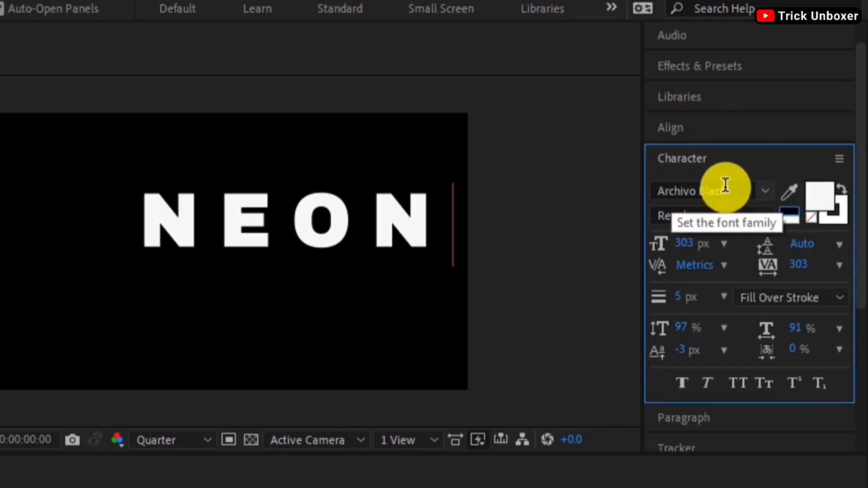
{"action": "left_click", "coordinate": [766, 198]}
{"action": "left_click", "coordinate": [764, 198]}
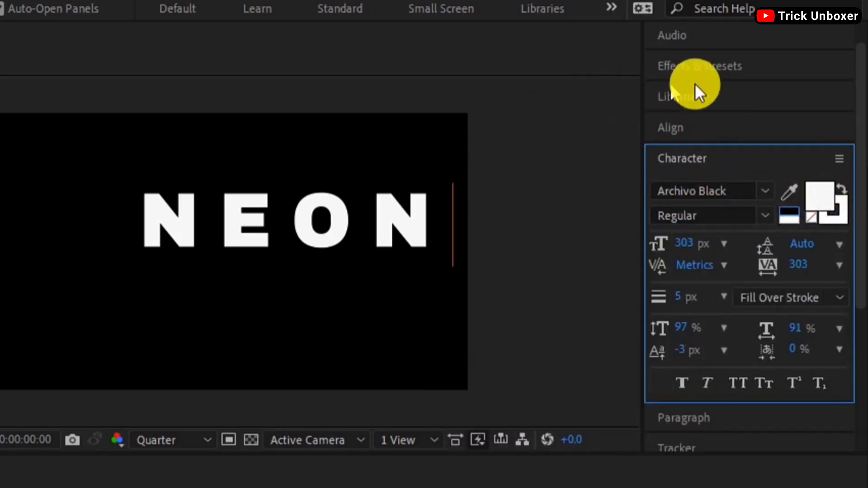
Centre the NEON text horizontally and vertically with the Align panel.
{"action": "left_click", "coordinate": [688, 131]}
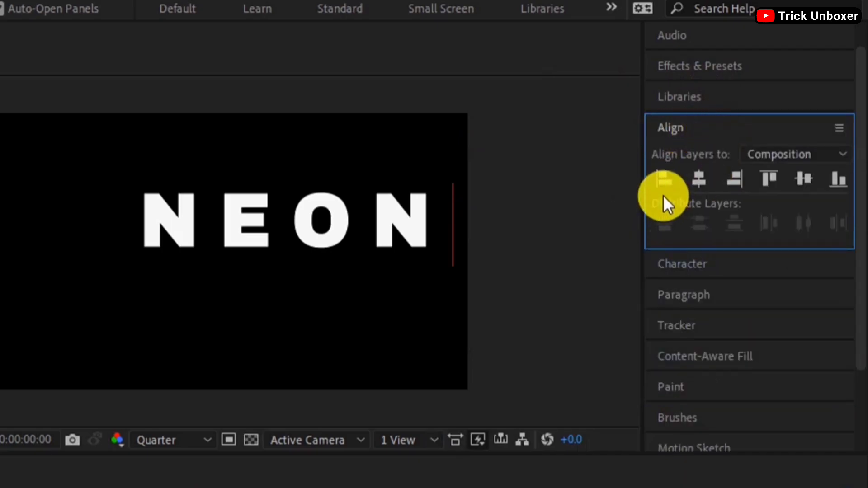
{"action": "left_click", "coordinate": [695, 185]}
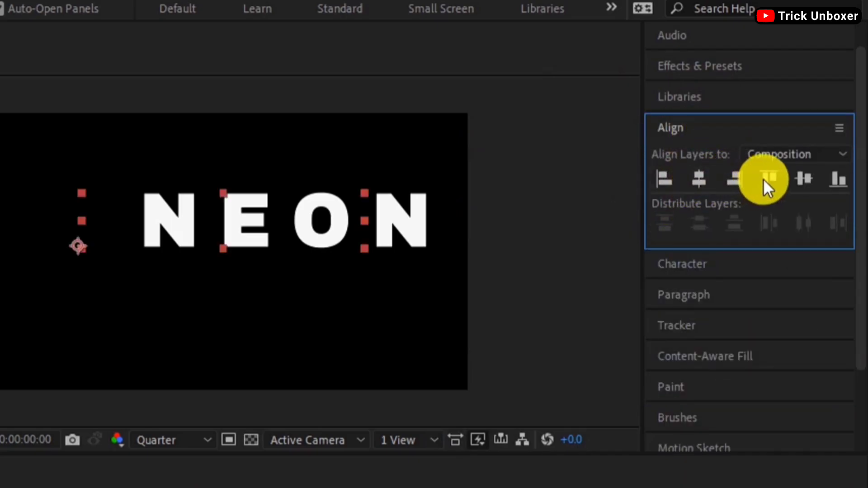
{"action": "key", "text": "Caps_Lock"}
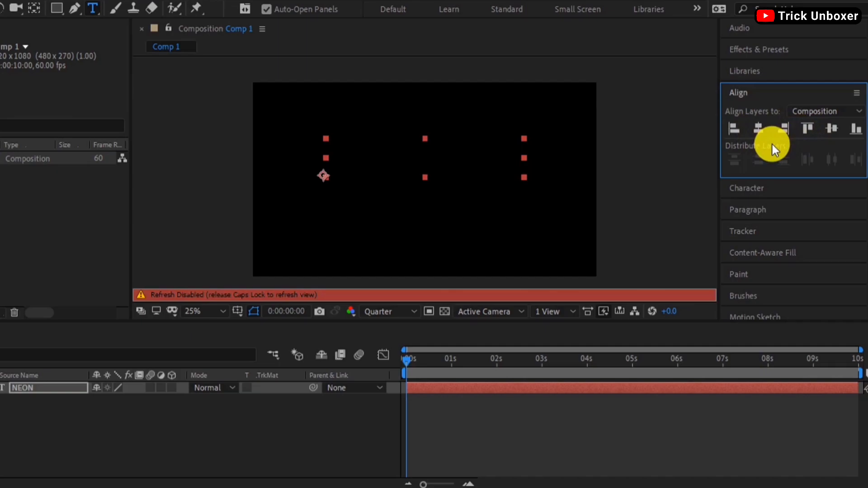
{"action": "key", "text": "Caps_Lock"}
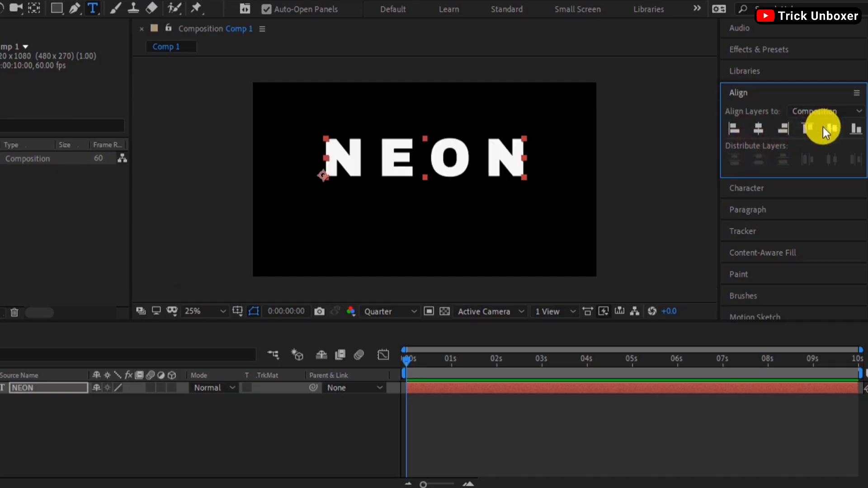
{"action": "left_click", "coordinate": [827, 132]}
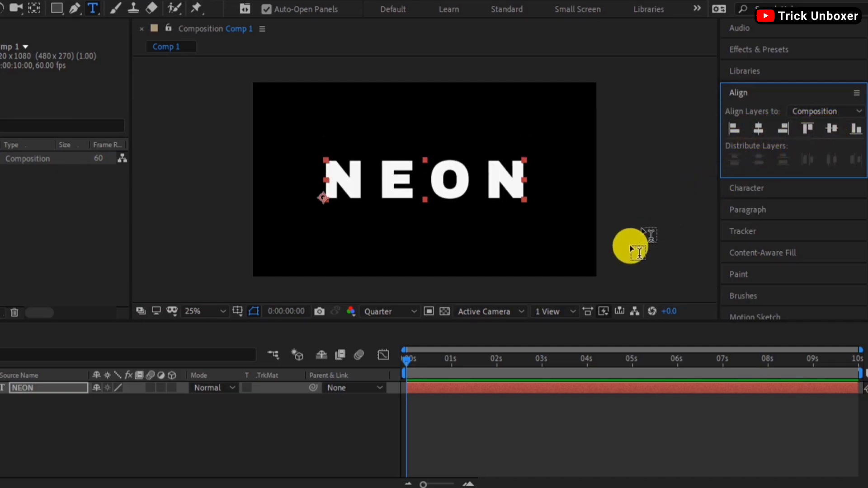
{"action": "left_click", "coordinate": [747, 94]}
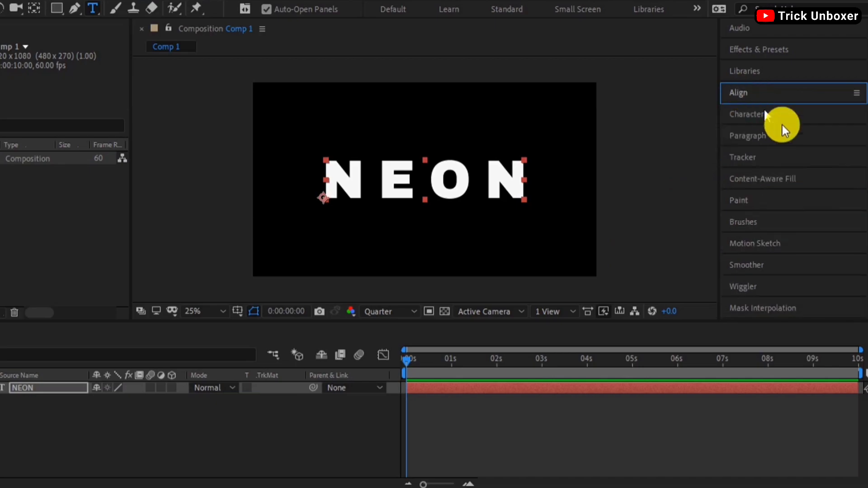
{"action": "key", "text": "F2"}
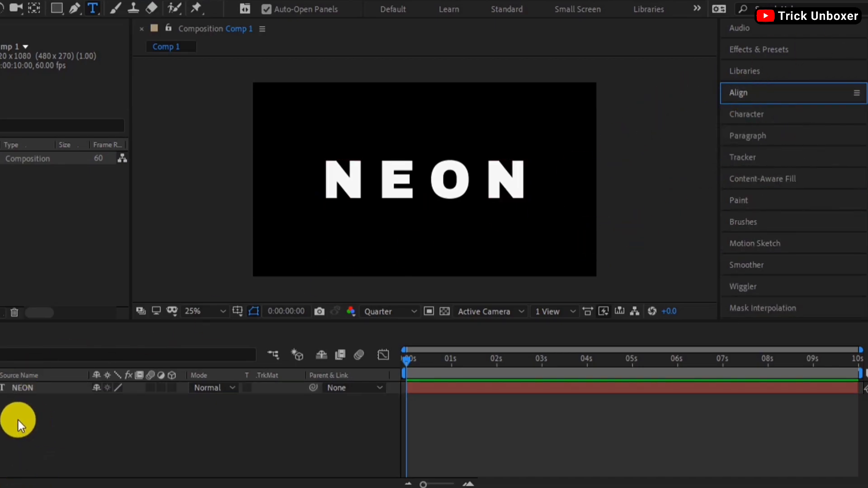
Add a comp-sized 1920×1080 black solid, Black Solid 1.
{"action": "right_click", "coordinate": [17, 420]}
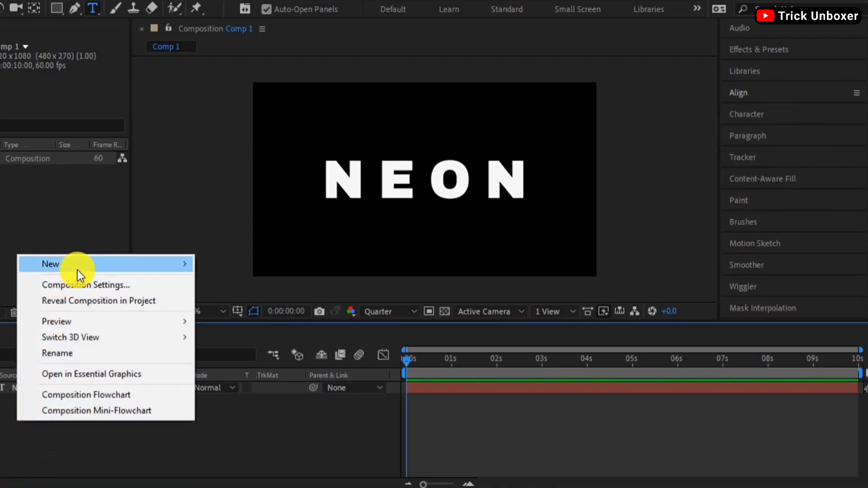
{"action": "mouse_move", "coordinate": [77, 270]}
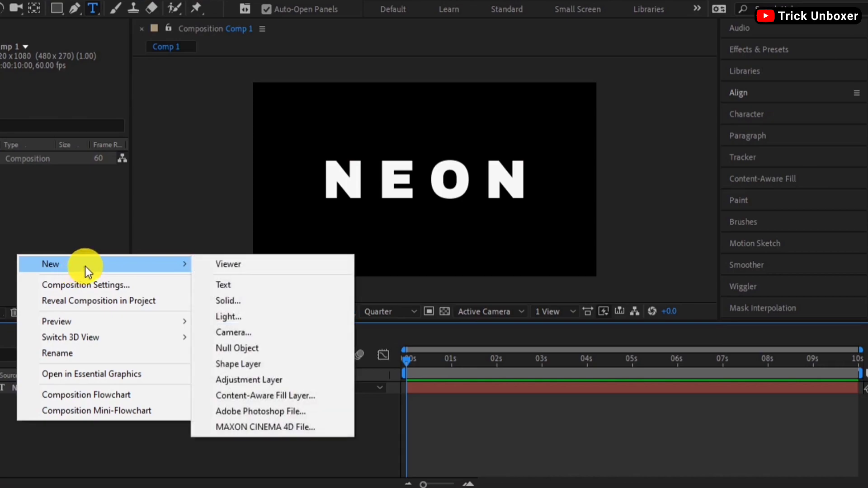
{"action": "left_click", "coordinate": [229, 299]}
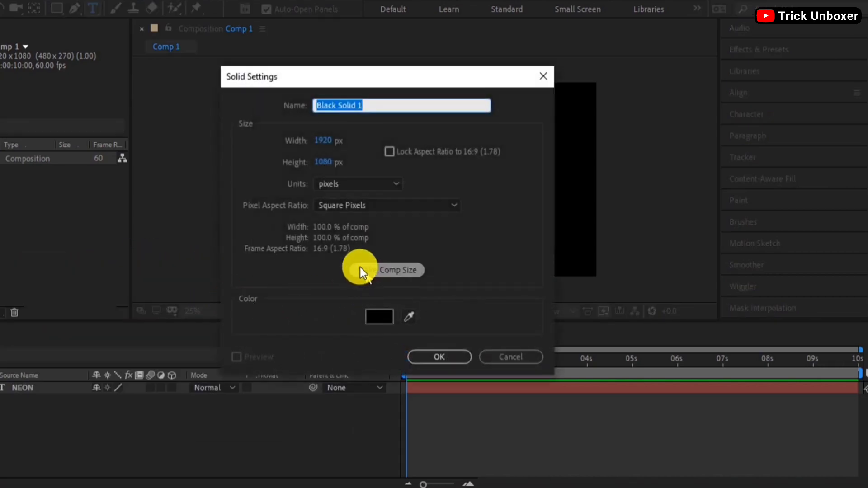
{"action": "left_click", "coordinate": [436, 356]}
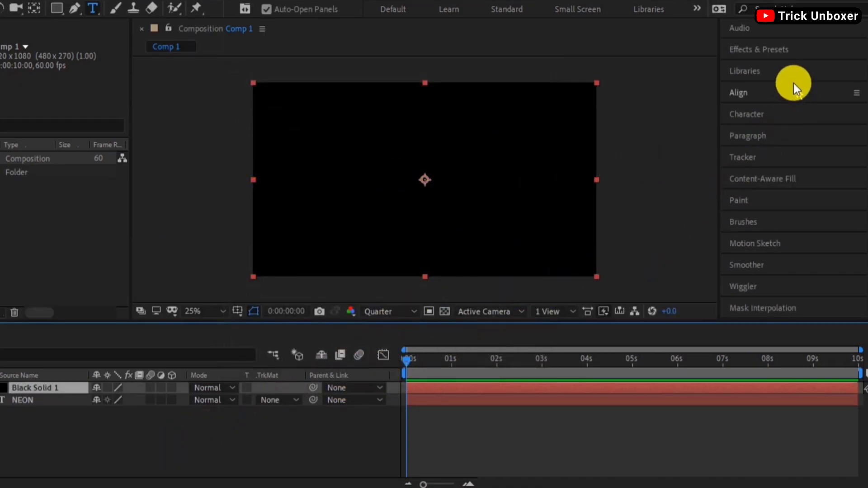
Apply the Saber effect from Effects & Presets onto Black Solid 1.
{"action": "left_click", "coordinate": [780, 48]}
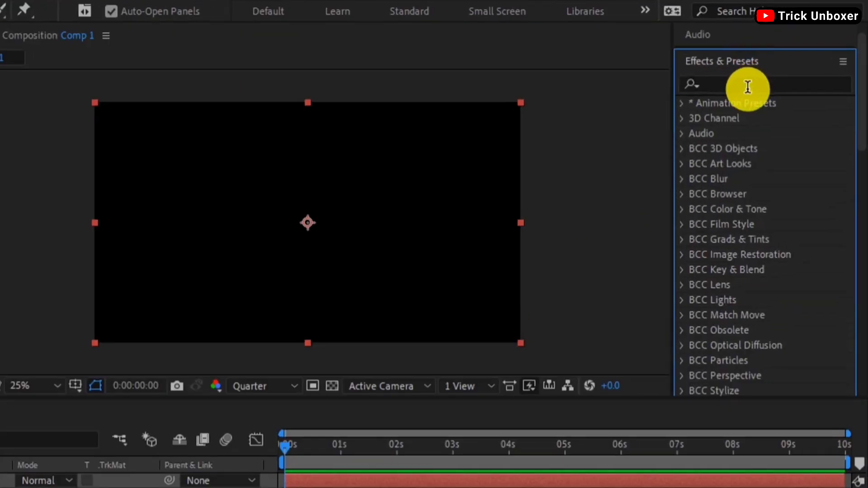
{"action": "left_click", "coordinate": [748, 84]}
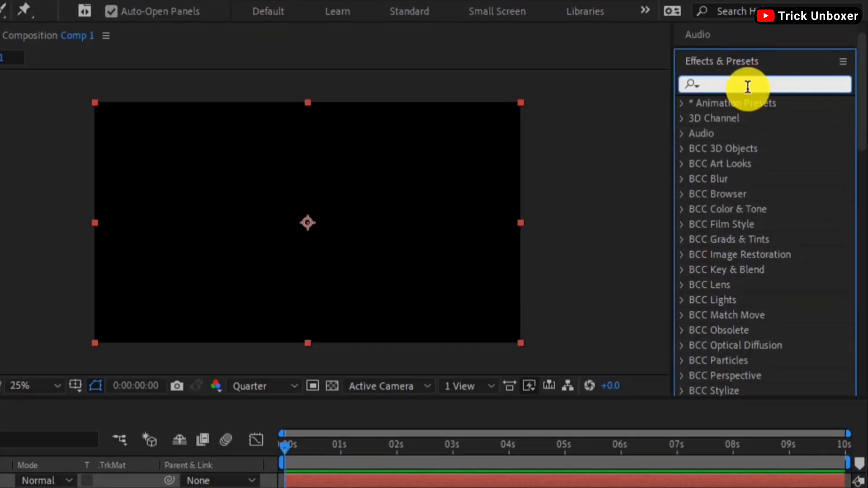
{"action": "type", "text": "saber"}
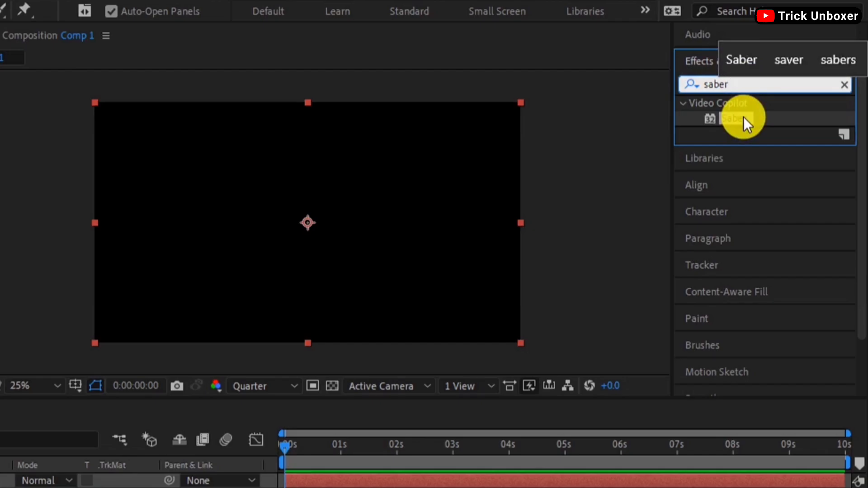
{"action": "left_click_drag", "start_coordinate": [743, 117], "coordinate": [180, 386]}
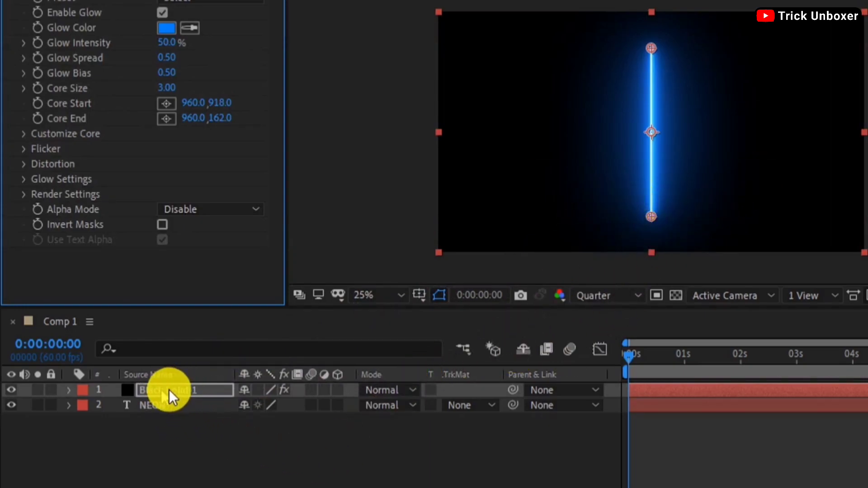
{"action": "key", "text": "Return"}
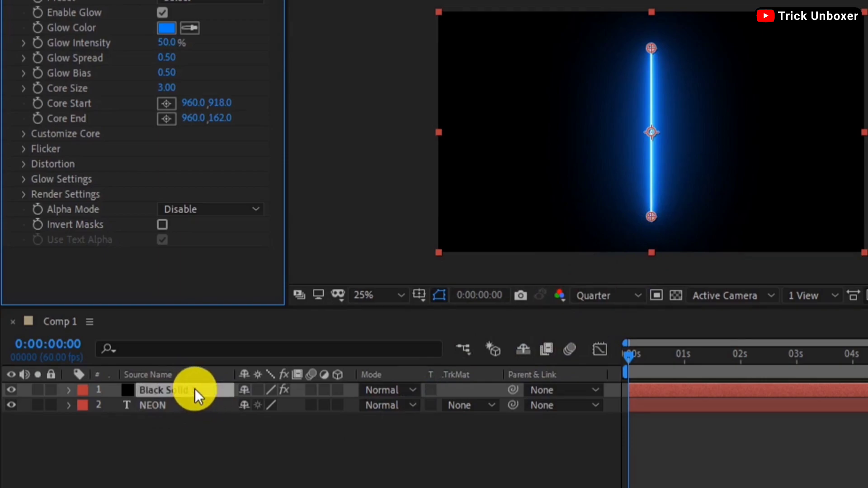
Move Black Solid 1 below the NEON layer and select only NEON.
{"action": "left_click_drag", "start_coordinate": [194, 389], "coordinate": [191, 406]}
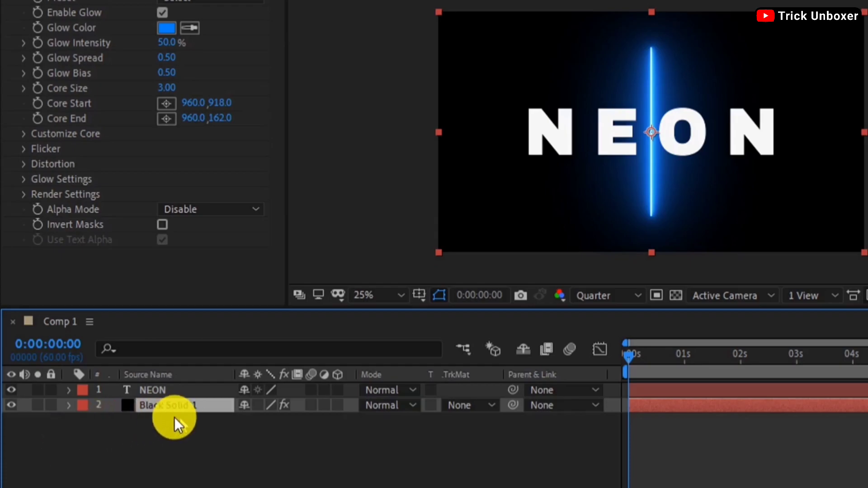
{"action": "left_click", "coordinate": [148, 391]}
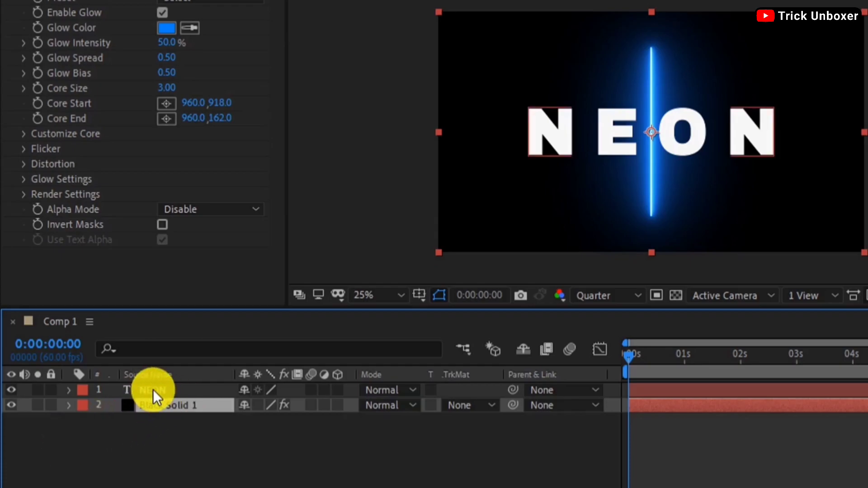
{"action": "left_click", "coordinate": [152, 390]}
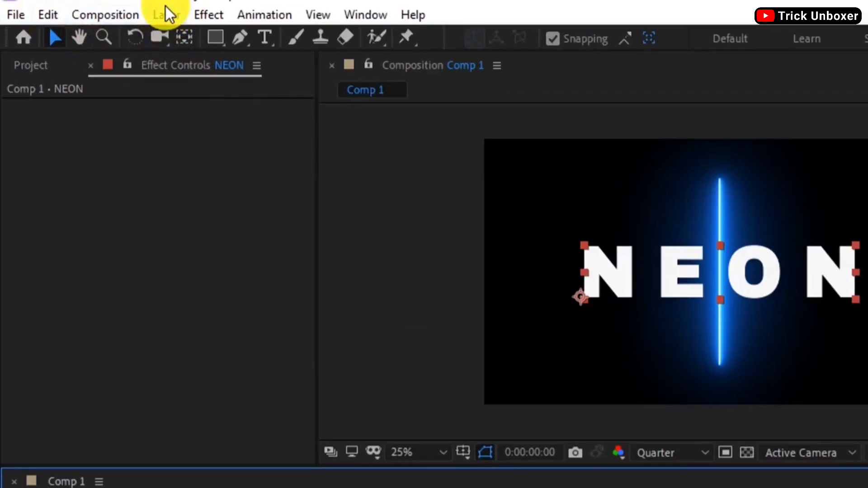
Auto-trace the NEON text layer into letter masks via Layer > Auto-trace.
{"action": "left_click", "coordinate": [165, 14]}
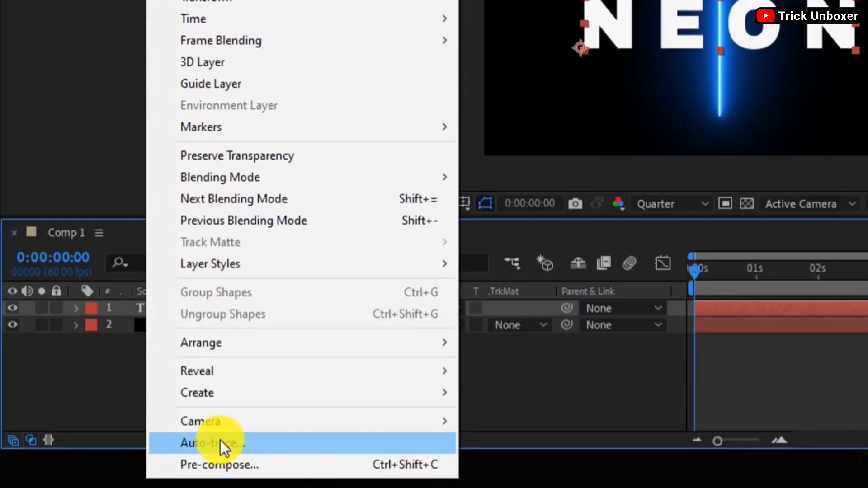
{"action": "left_click", "coordinate": [221, 440]}
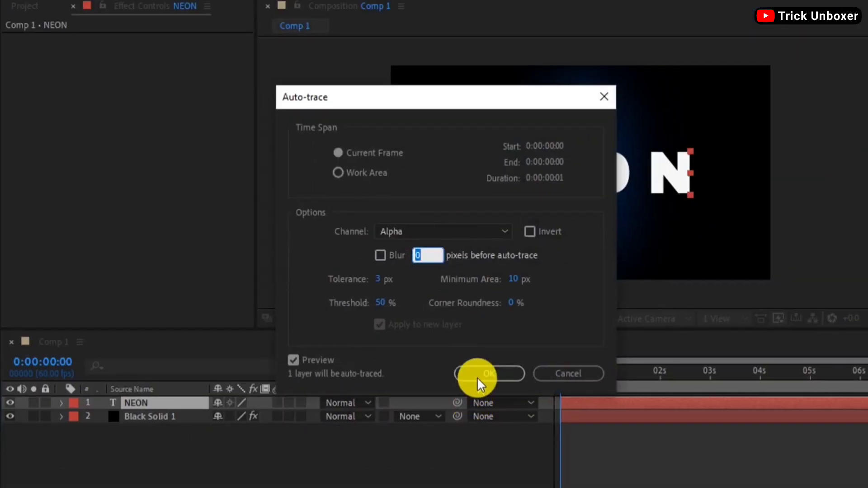
{"action": "left_click", "coordinate": [479, 375]}
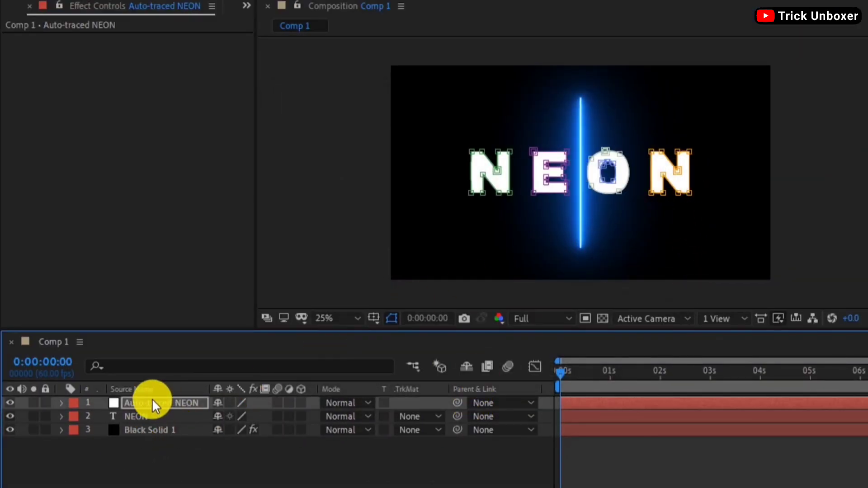
Delete the original NEON text layer and select Auto-traced NEON's Masks group.
{"action": "left_click", "coordinate": [137, 417]}
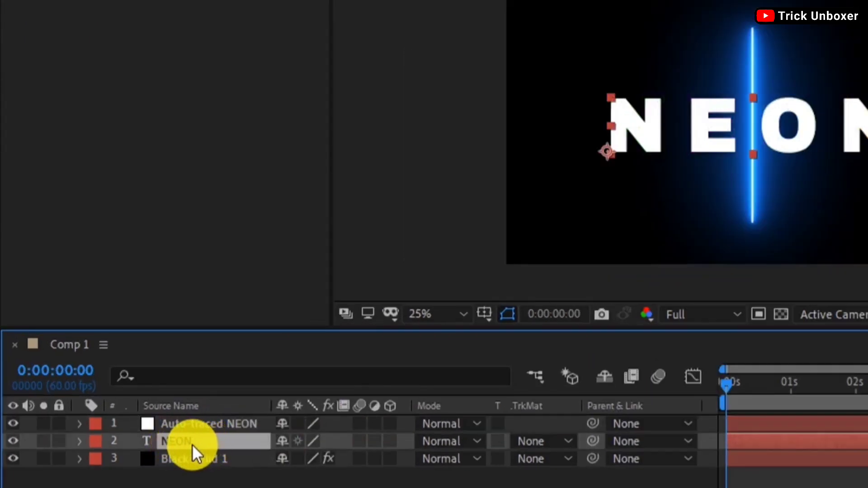
{"action": "key", "text": "Delete"}
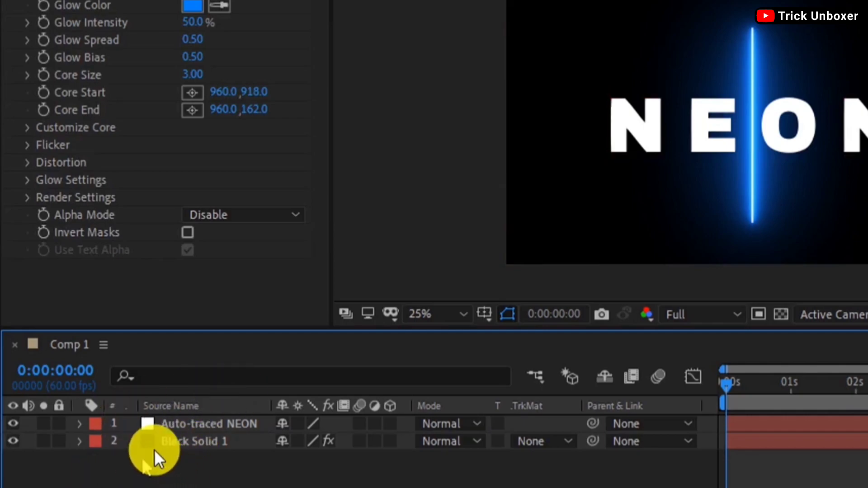
{"action": "left_click", "coordinate": [80, 420]}
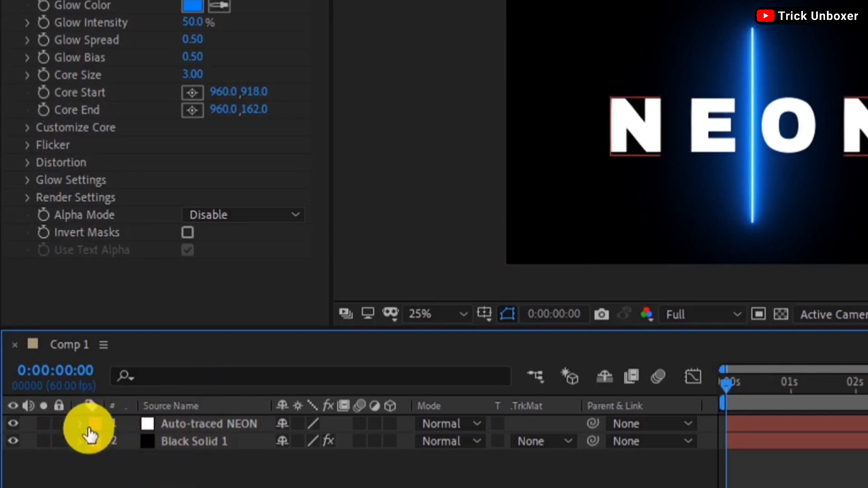
{"action": "left_click", "coordinate": [111, 463]}
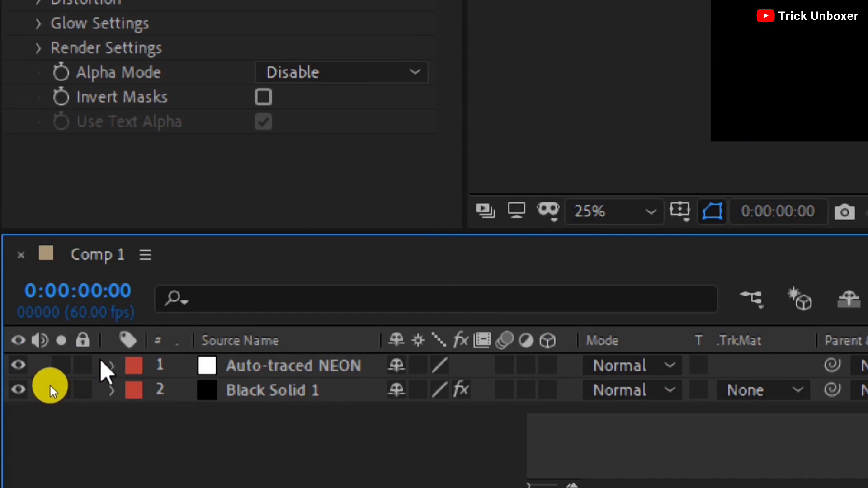
{"action": "left_click", "coordinate": [111, 367]}
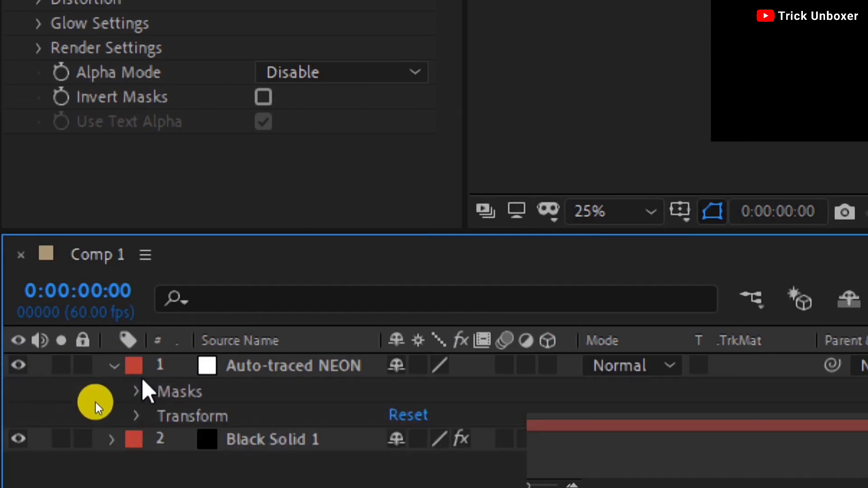
{"action": "left_click", "coordinate": [180, 392]}
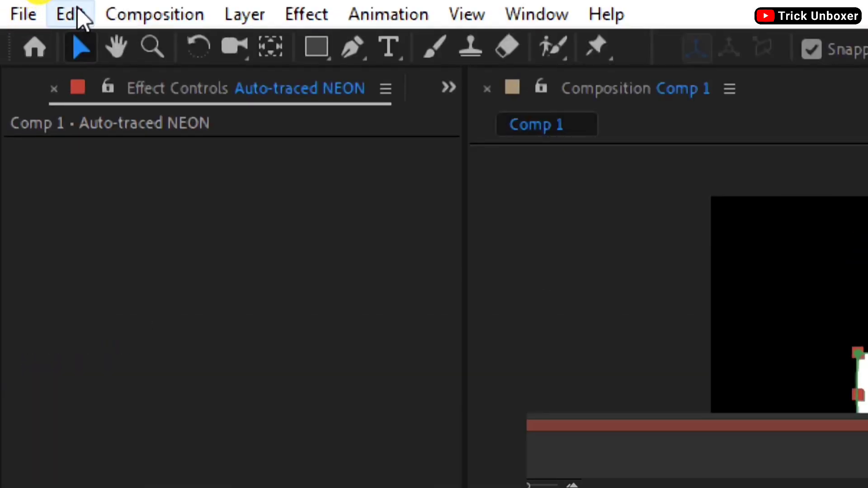
Copy the Auto-traced NEON letter masks and select Black Solid 1.
{"action": "left_click", "coordinate": [77, 10]}
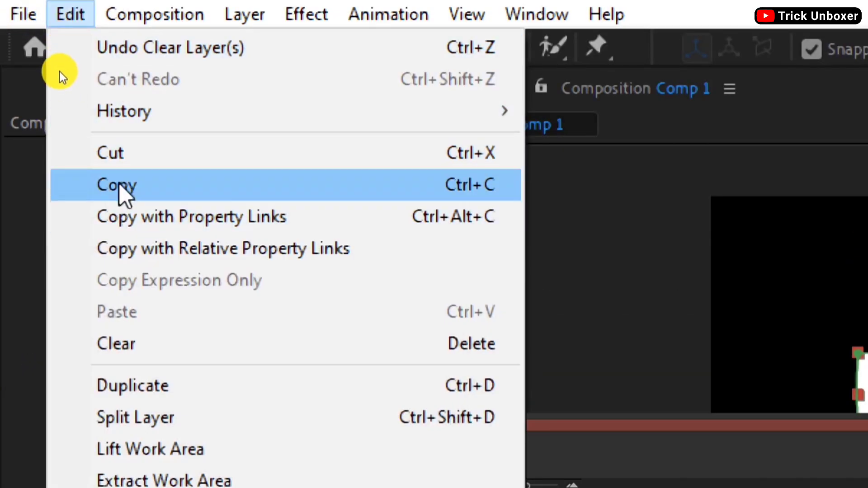
{"action": "left_click", "coordinate": [121, 185]}
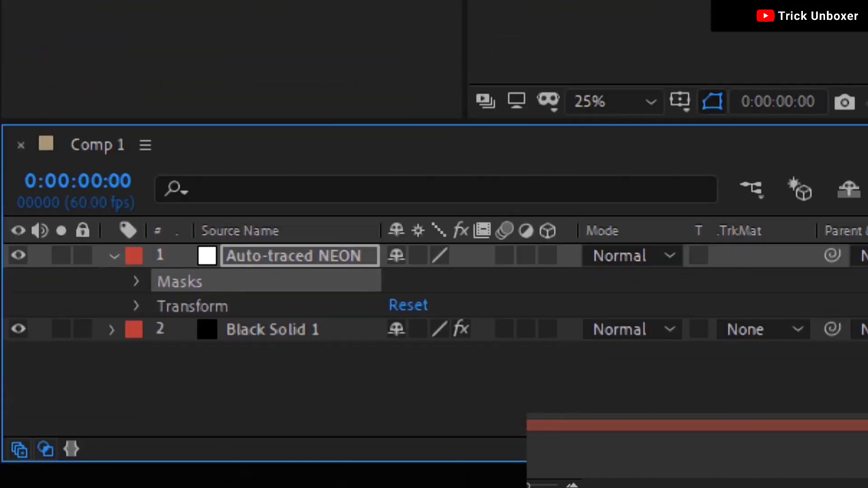
{"action": "left_click", "coordinate": [260, 337]}
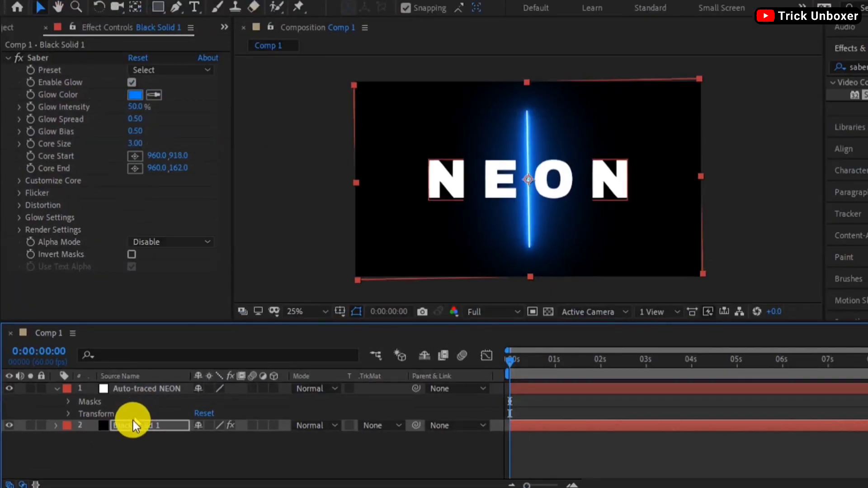
{"action": "key", "text": "Return"}
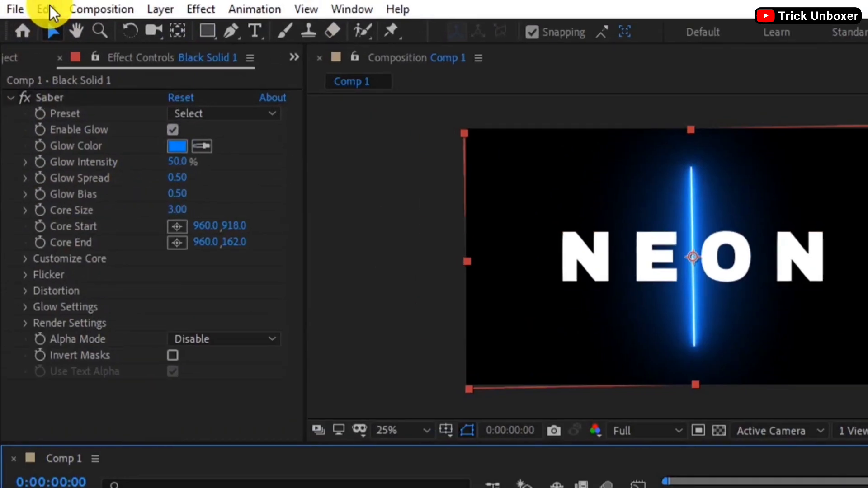
Paste the letter masks onto Black Solid 1 and delete the Auto-traced NEON layer.
{"action": "left_click", "coordinate": [50, 6]}
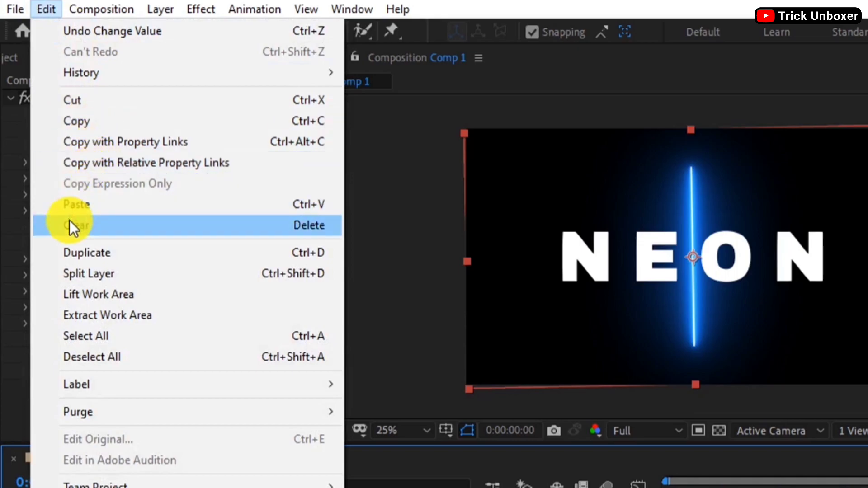
{"action": "left_click", "coordinate": [77, 201]}
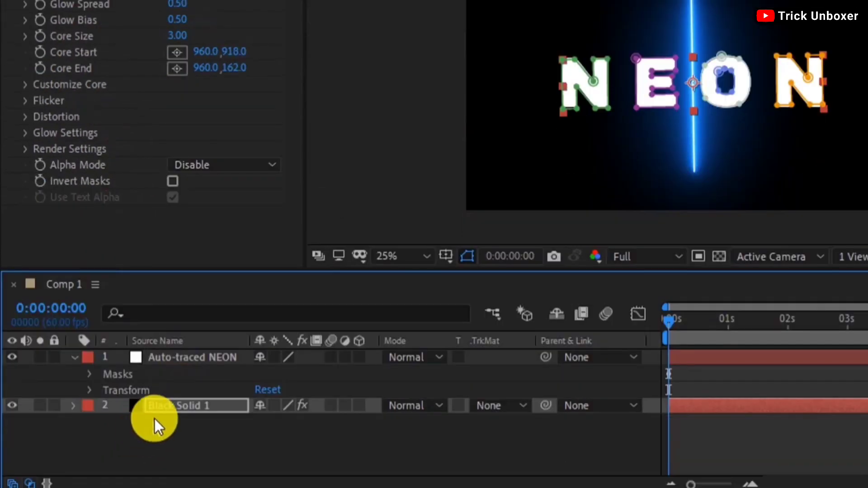
{"action": "left_click", "coordinate": [169, 357]}
{"action": "key", "text": "Delete"}
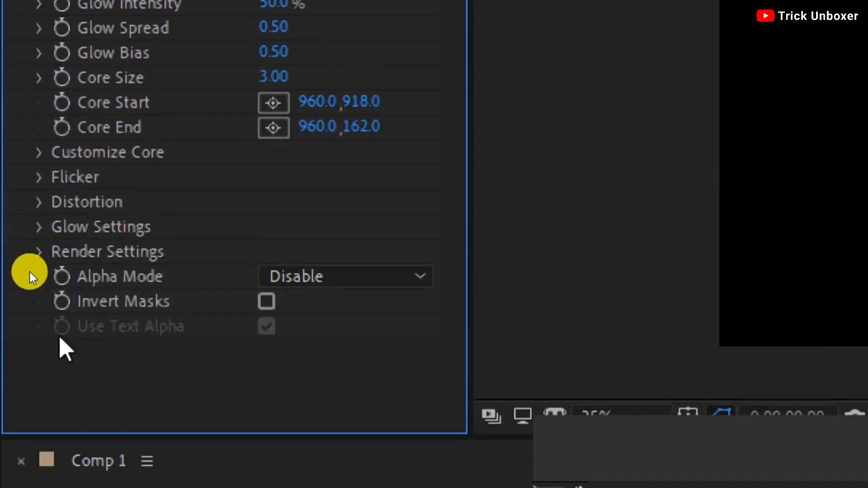
Set Saber's Customize Core Type to Layer Masks on Black Solid 1.
{"action": "left_click", "coordinate": [39, 153]}
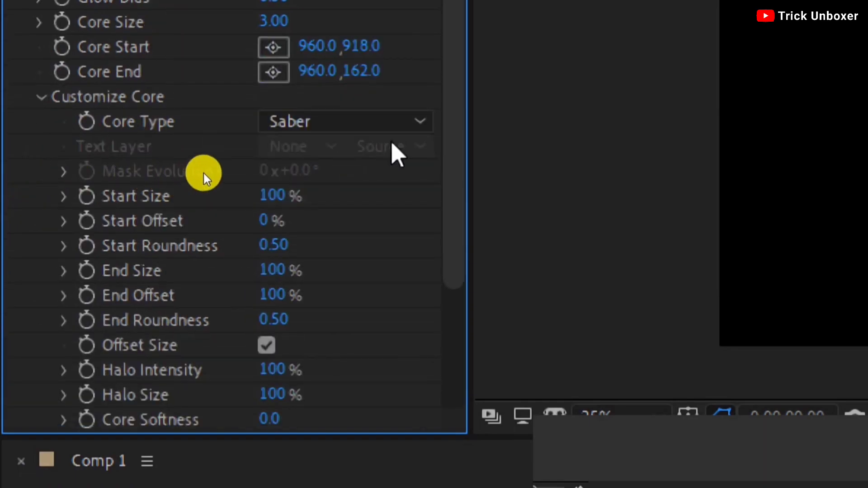
{"action": "left_click", "coordinate": [414, 122]}
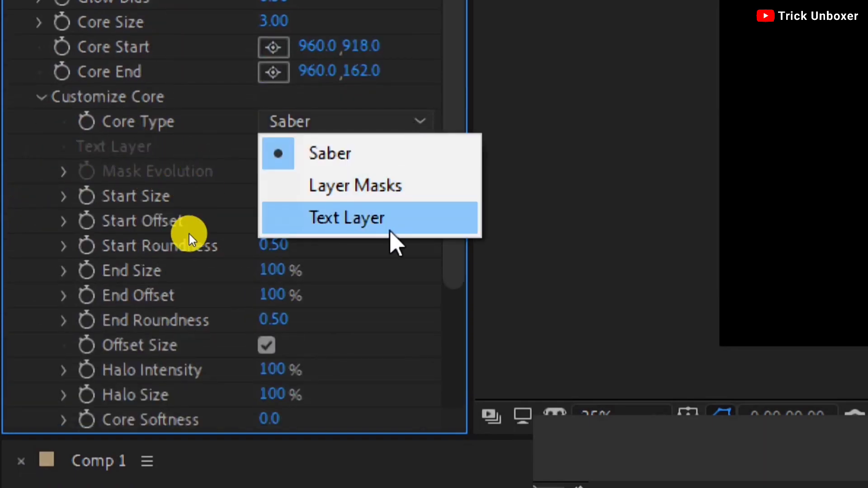
{"action": "left_click", "coordinate": [352, 187]}
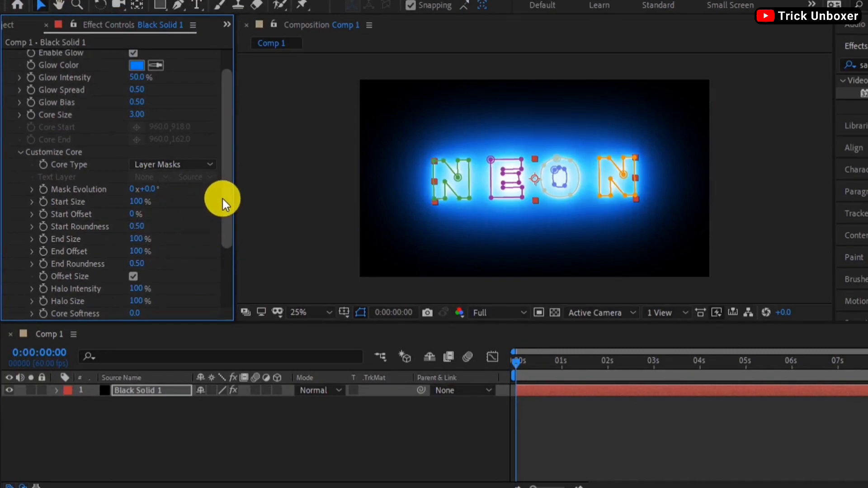
{"action": "left_click_drag", "start_coordinate": [224, 202], "coordinate": [216, 298]}
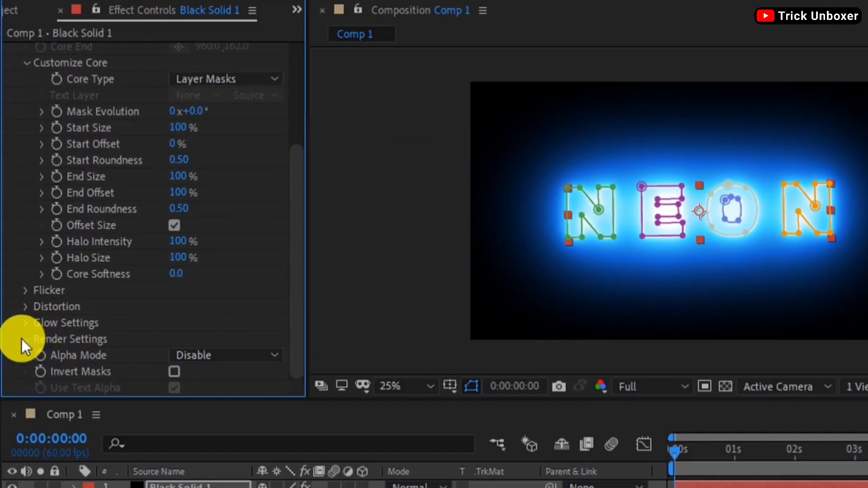
Change Saber's Render Settings Composite Settings to Transparent.
{"action": "left_click", "coordinate": [22, 339]}
{"action": "scroll", "coordinate": [26, 278], "scroll_direction": "down", "scroll_amount": 3}
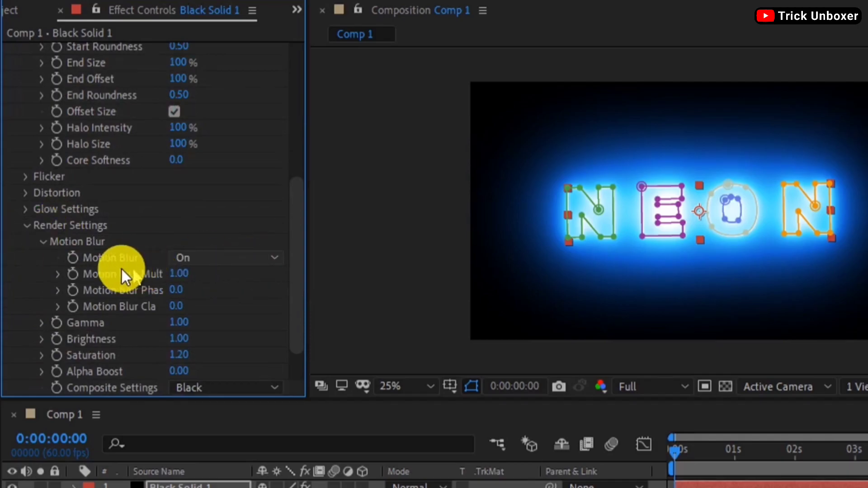
{"action": "scroll", "coordinate": [280, 344], "scroll_direction": "down", "scroll_amount": 3}
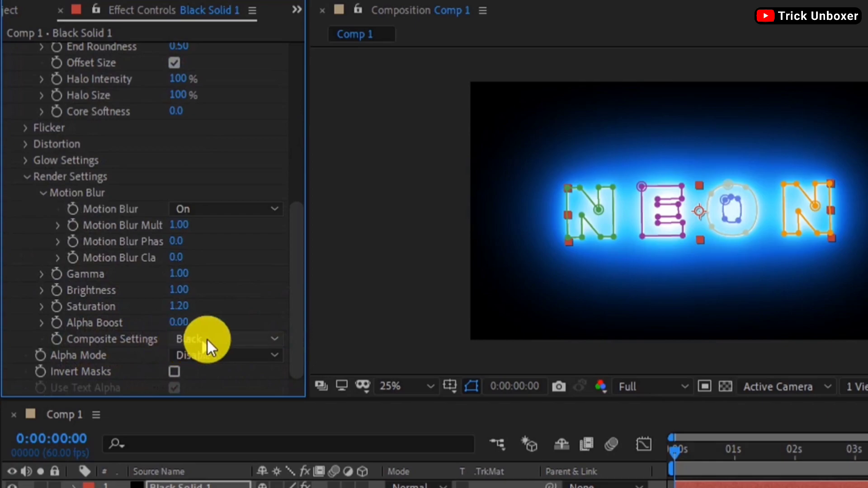
{"action": "left_click", "coordinate": [273, 341]}
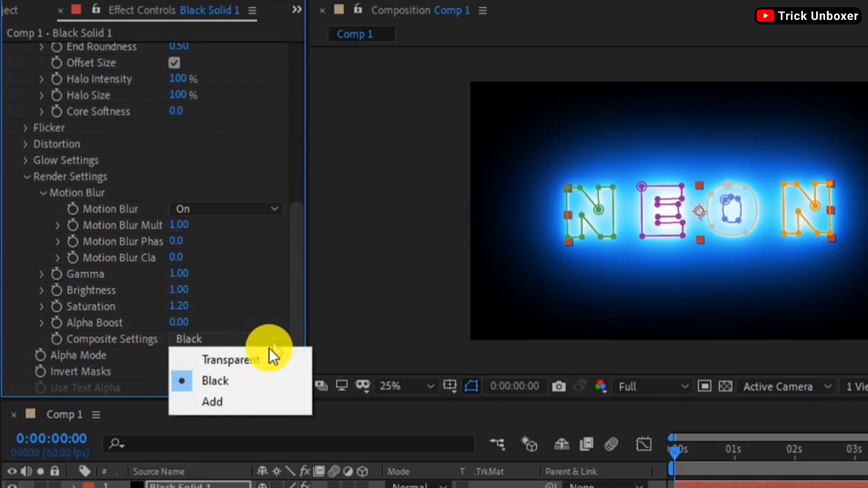
{"action": "left_click", "coordinate": [238, 361]}
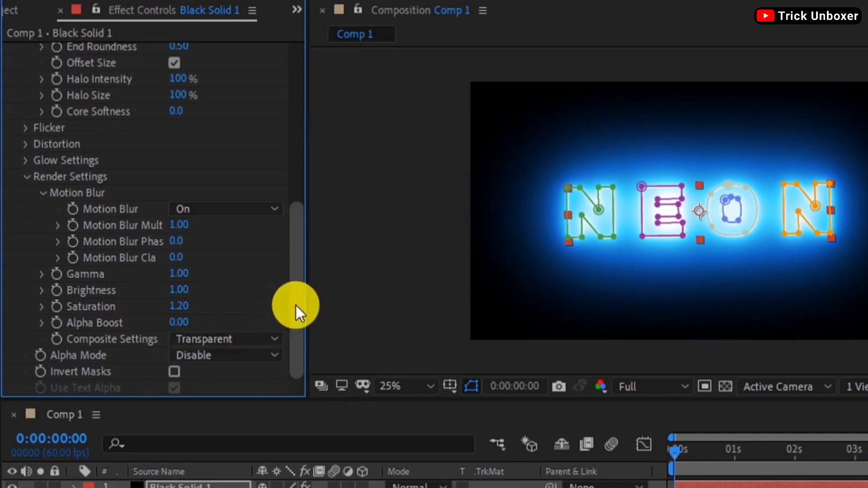
{"action": "mouse_move", "coordinate": [298, 305]}
{"action": "left_mouse_down"}
{"action": "mouse_move", "coordinate": [302, 274]}
{"action": "mouse_move", "coordinate": [276, 167]}
{"action": "left_mouse_up"}
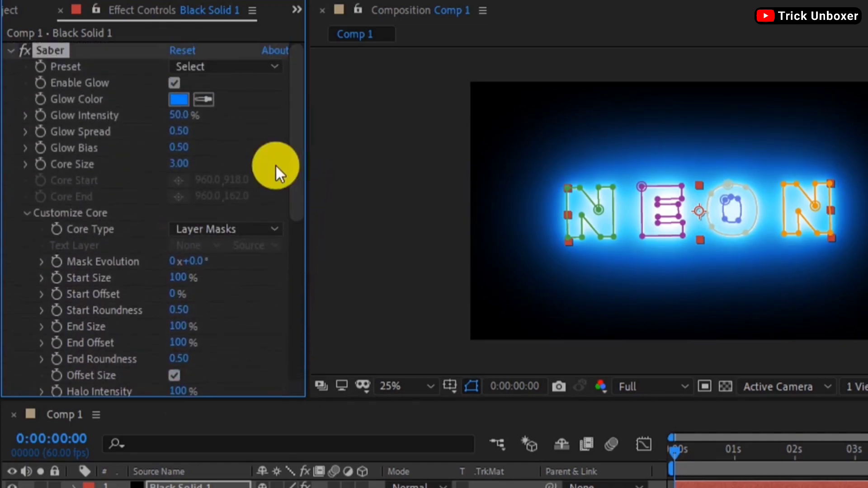
{"action": "left_click", "coordinate": [176, 99]}
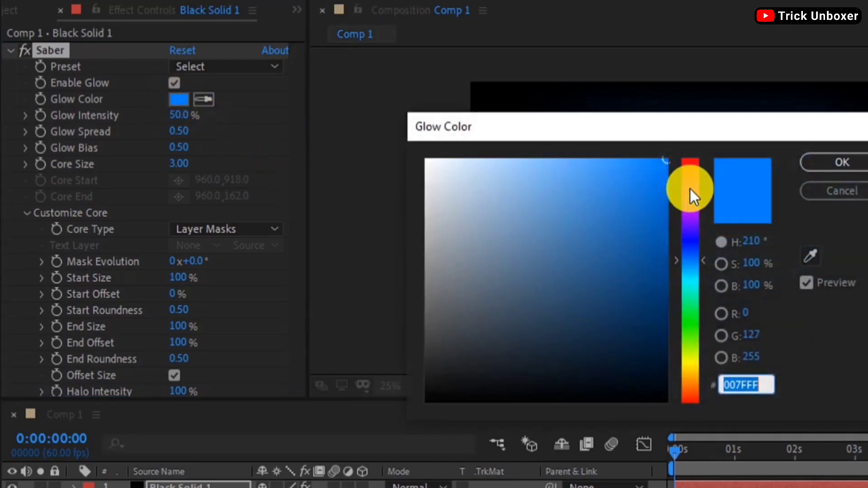
{"action": "mouse_move", "coordinate": [692, 190]}
{"action": "left_mouse_down"}
{"action": "mouse_move", "coordinate": [691, 162]}
{"action": "mouse_move", "coordinate": [731, 144]}
{"action": "left_mouse_up"}
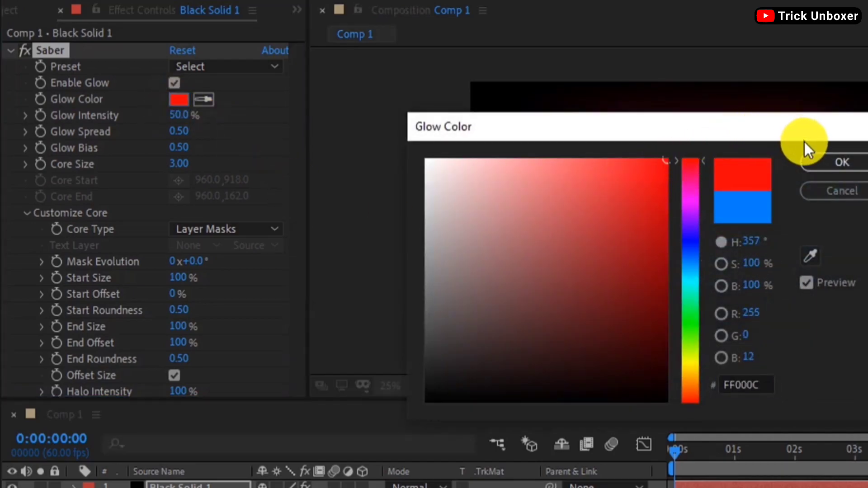
{"action": "left_click", "coordinate": [816, 156]}
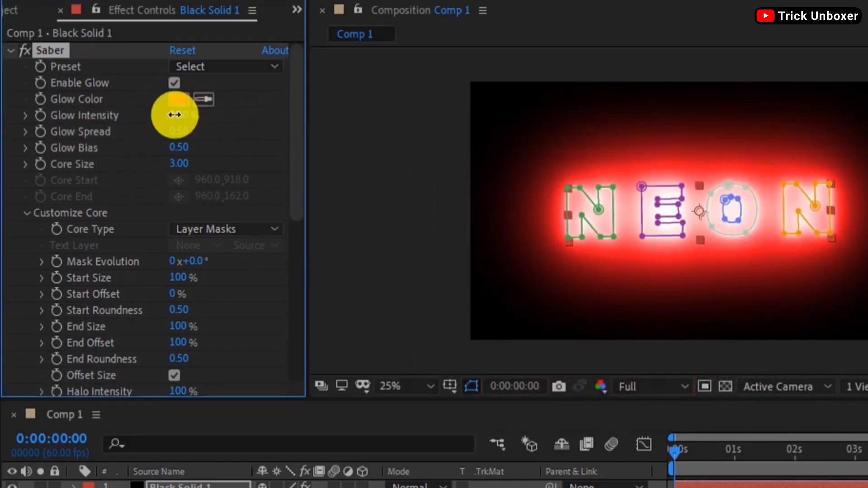
{"action": "left_click_drag", "start_coordinate": [175, 115], "coordinate": [159, 115]}
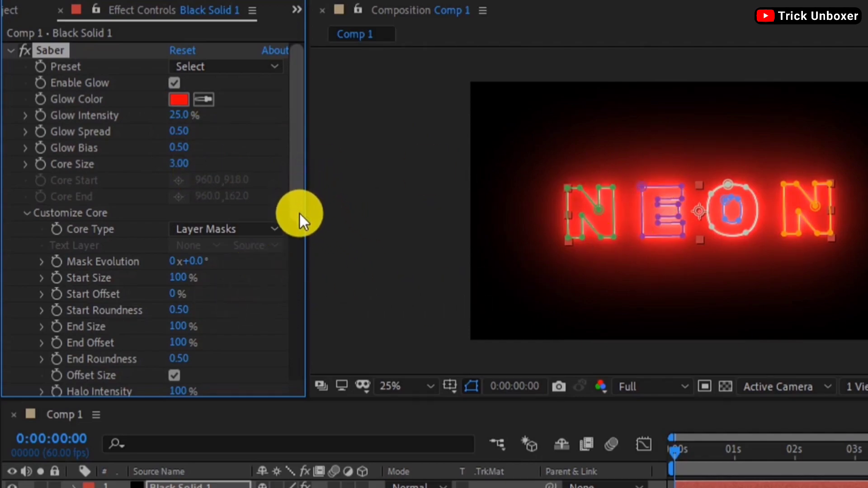
{"action": "left_click_drag", "start_coordinate": [300, 208], "coordinate": [296, 262]}
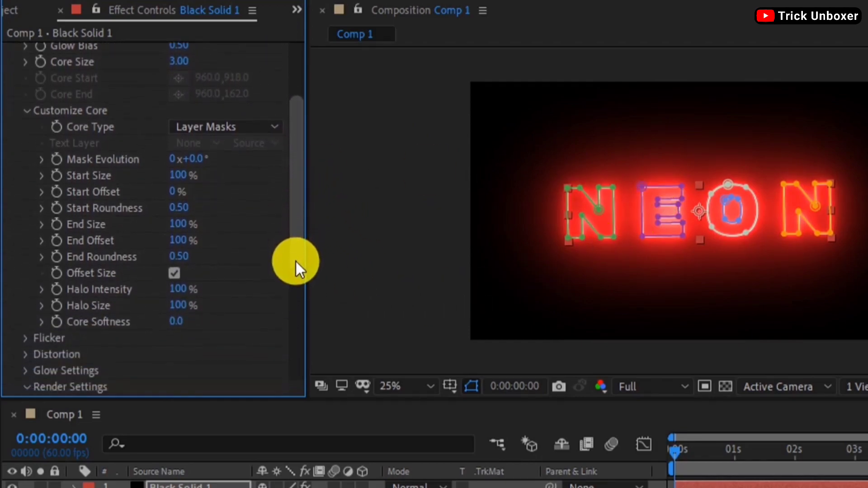
{"action": "left_click", "coordinate": [688, 427]}
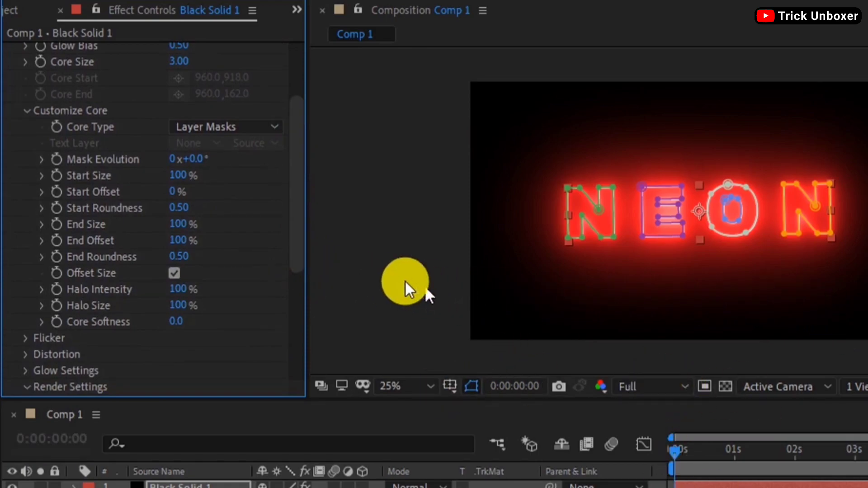
Keyframe Saber's Mask Evolution from 0 at 0:00 to 2x at the comp's end.
{"action": "scroll", "coordinate": [292, 219], "scroll_direction": "down", "scroll_amount": 1}
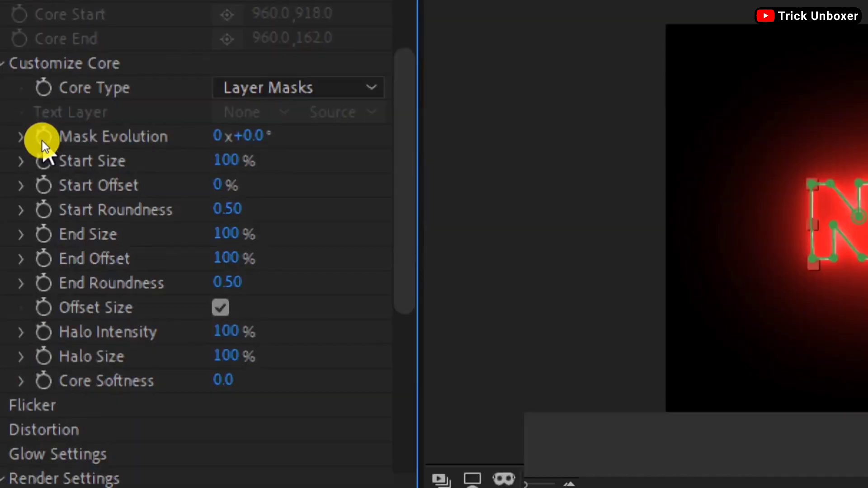
{"action": "left_click", "coordinate": [43, 138]}
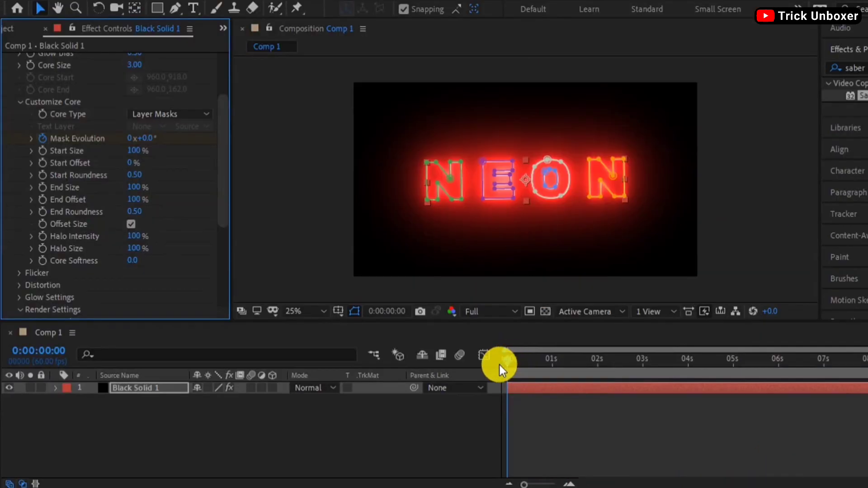
{"action": "mouse_move", "coordinate": [506, 362]}
{"action": "left_mouse_down"}
{"action": "mouse_move", "coordinate": [863, 344]}
{"action": "mouse_move", "coordinate": [827, 375]}
{"action": "left_mouse_up"}
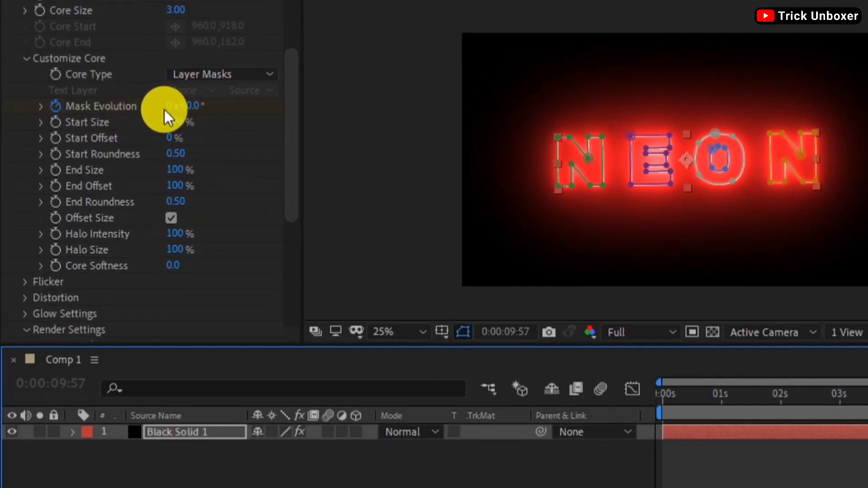
{"action": "left_click", "coordinate": [170, 109]}
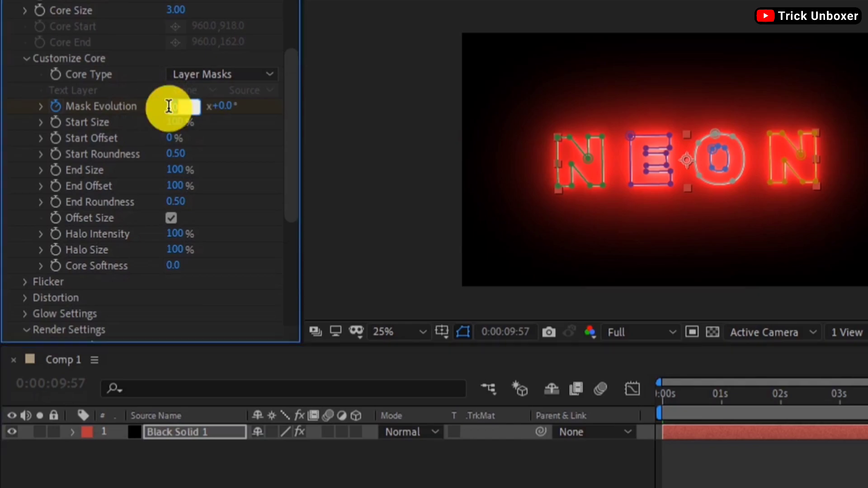
{"action": "type", "text": "2"}
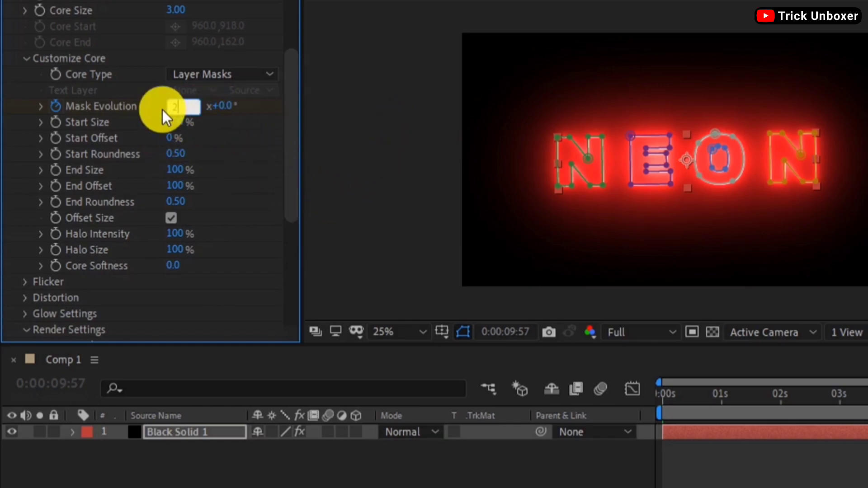
{"action": "left_click", "coordinate": [176, 121]}
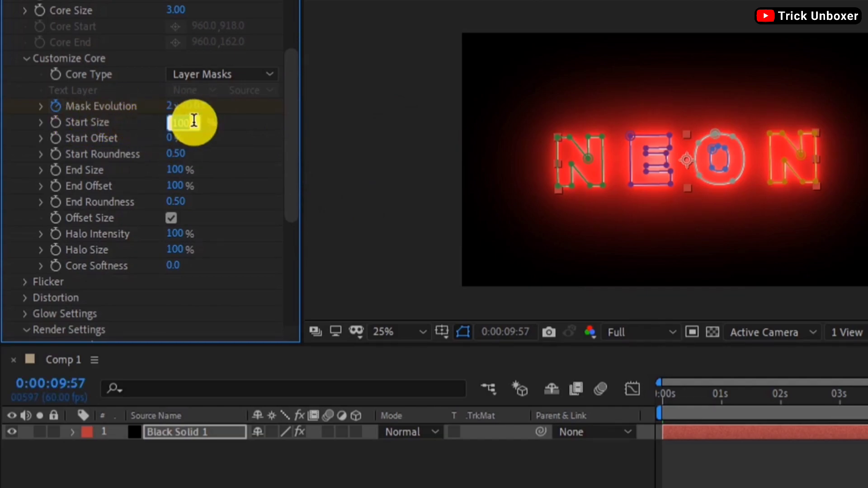
Enter 0% for Start Size and 150% for End Size in Saber's Customize Core settings.
{"action": "type", "text": "50"}
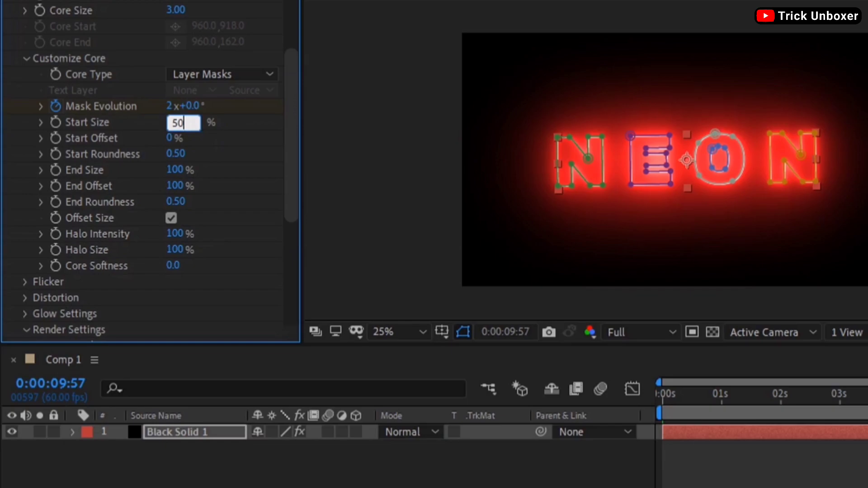
{"action": "type", "text": "0"}
{"action": "left_click", "coordinate": [184, 125]}
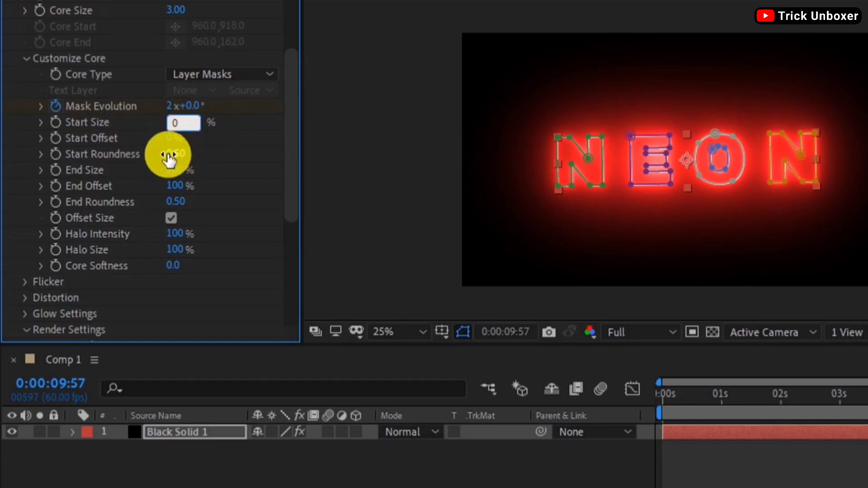
{"action": "left_click", "coordinate": [289, 173]}
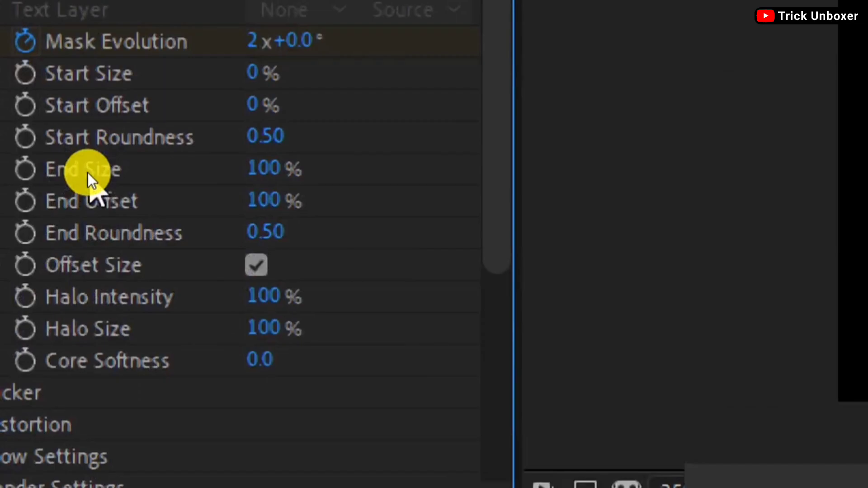
{"action": "left_click", "coordinate": [263, 170]}
{"action": "type", "text": "15"}
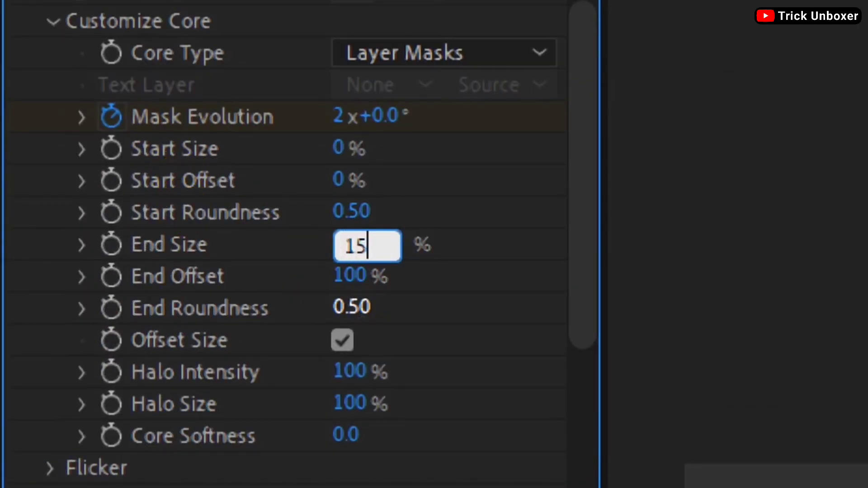
{"action": "type", "text": "0"}
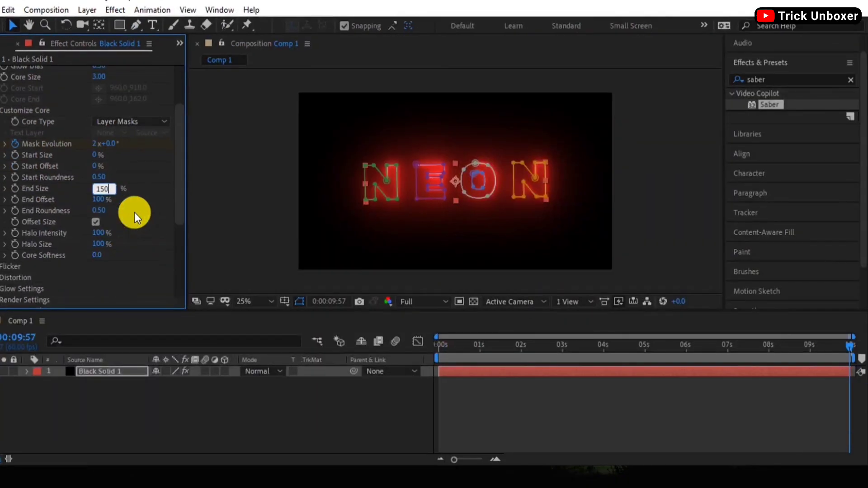
{"action": "left_click_drag", "start_coordinate": [848, 345], "coordinate": [396, 416]}
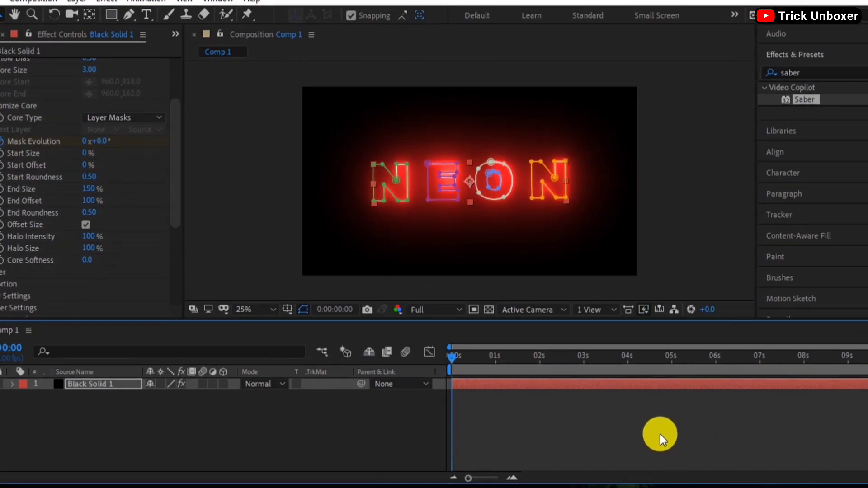
Switch the viewer to Quarter resolution, hide mask outlines, preview the glow, and return to 0:00.
{"action": "left_click", "coordinate": [450, 309]}
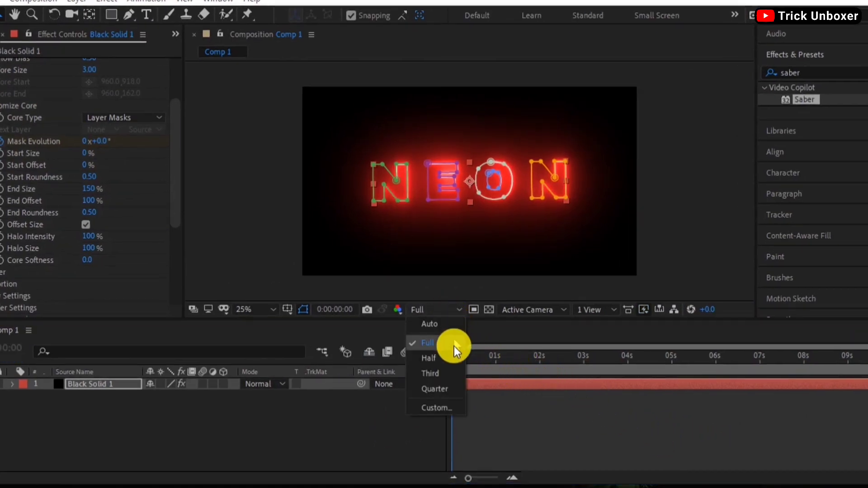
{"action": "left_click", "coordinate": [441, 388]}
{"action": "left_click", "coordinate": [112, 475]}
{"action": "key", "text": "space"}
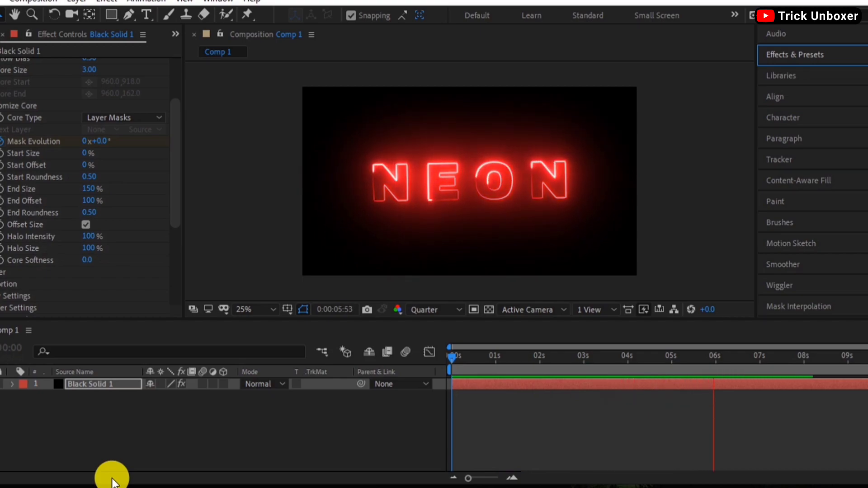
{"action": "key", "text": "space"}
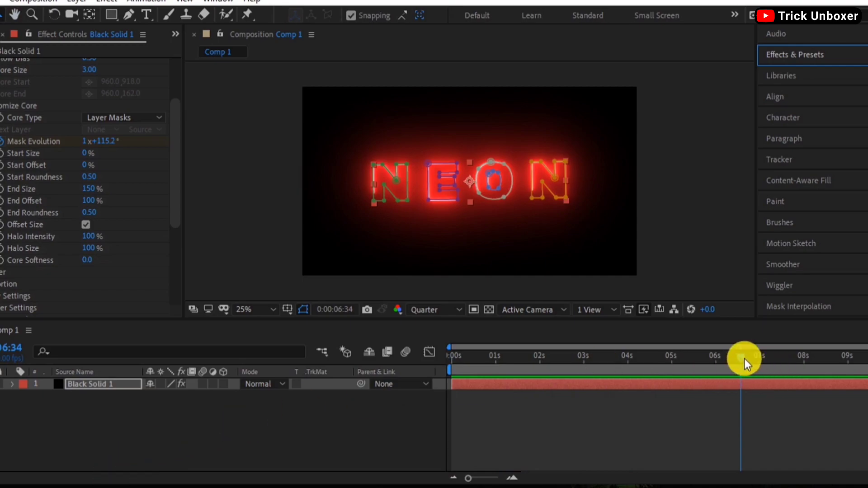
{"action": "left_click_drag", "start_coordinate": [744, 359], "coordinate": [432, 405]}
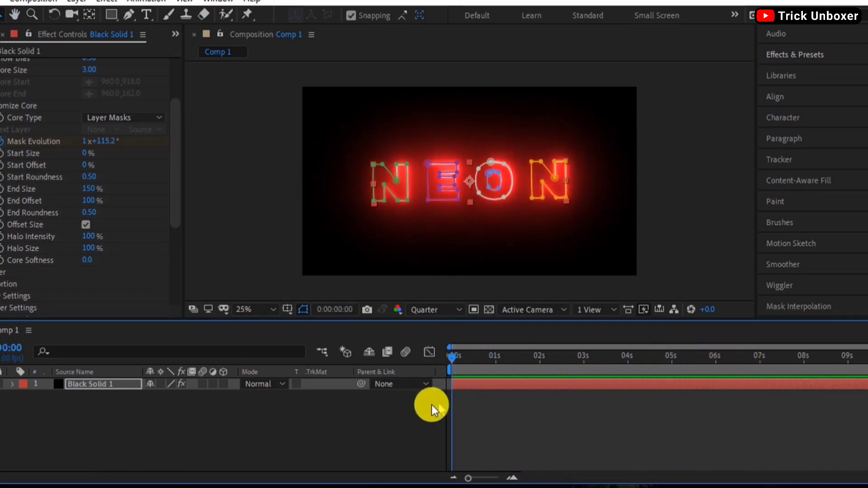
{"action": "left_click_drag", "start_coordinate": [171, 195], "coordinate": [180, 98]}
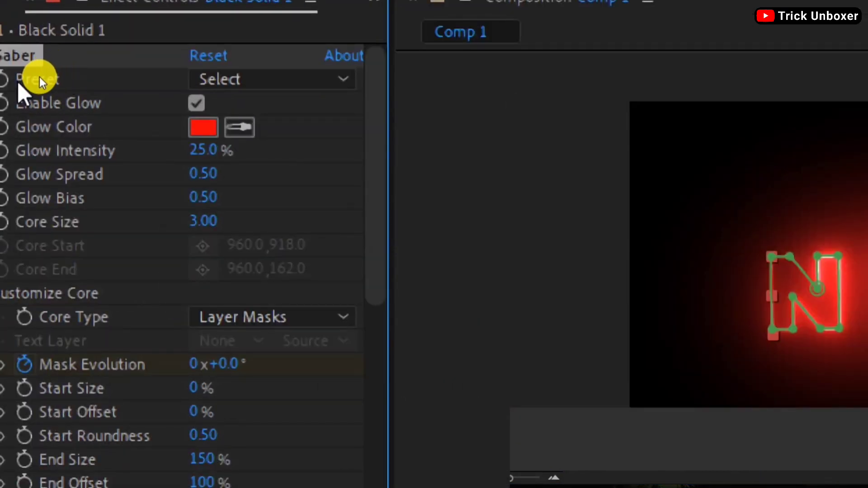
Apply Saber's Fire preset, preview the burning NEON letters, and queue Comp 1 for rendering.
{"action": "left_click", "coordinate": [196, 76]}
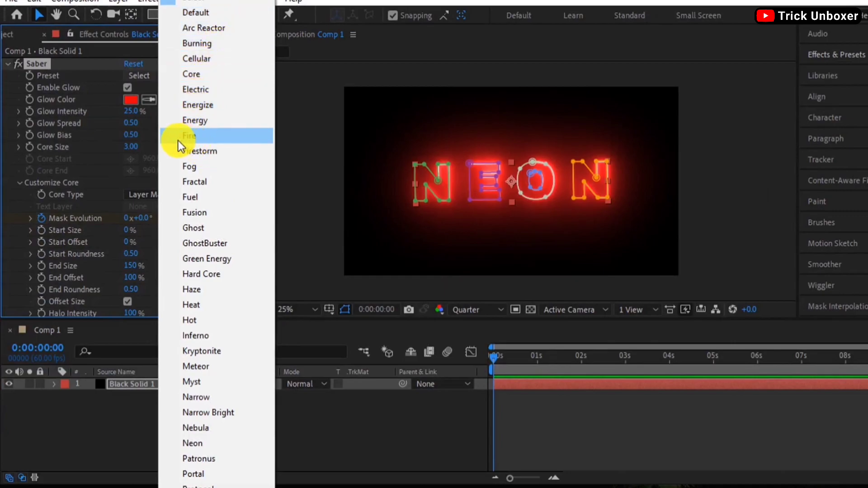
{"action": "left_click", "coordinate": [192, 134]}
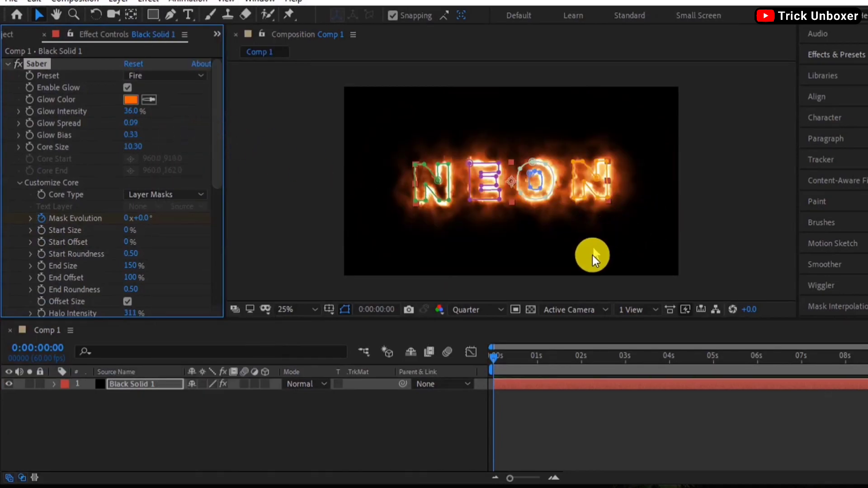
{"action": "key", "text": "space"}
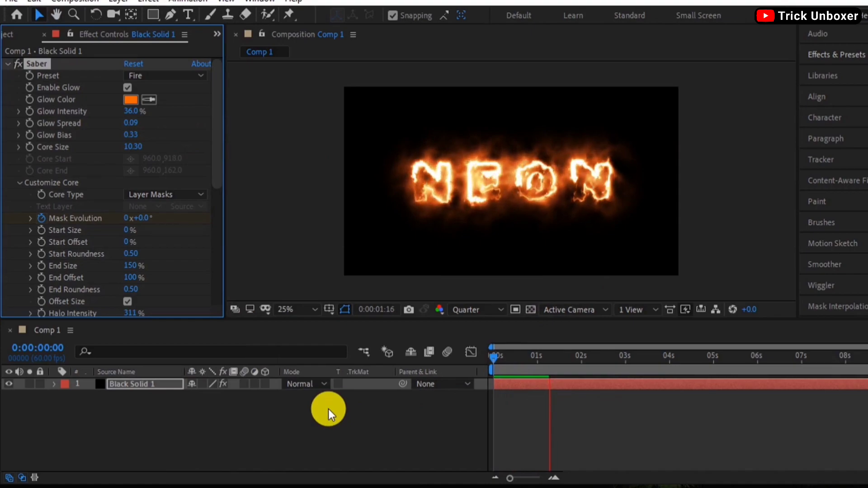
{"action": "key", "text": "space"}
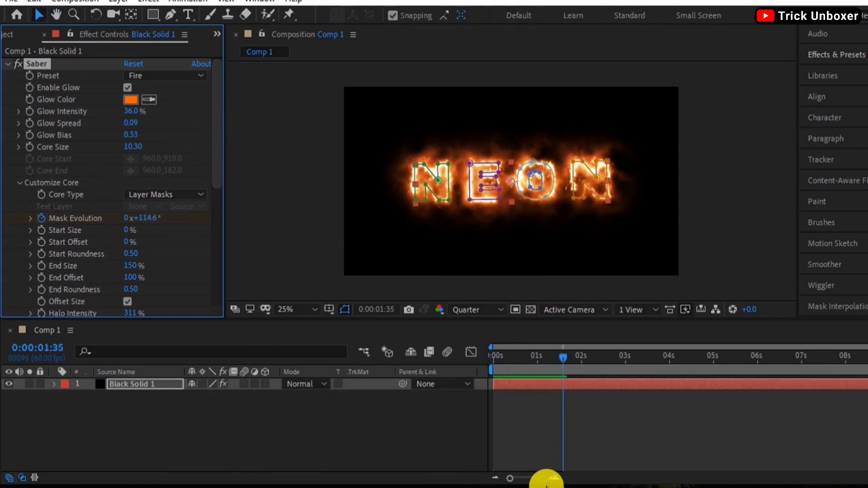
{"action": "left_click", "coordinate": [452, 460]}
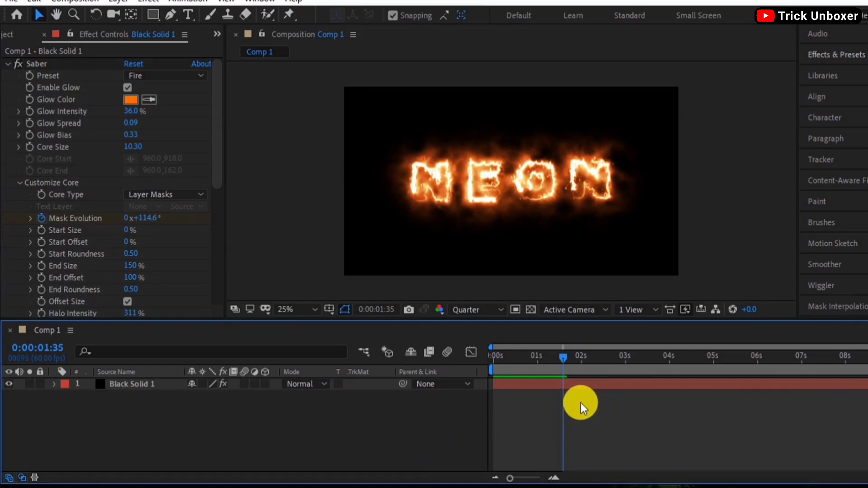
{"action": "key", "text": "ctrl+m"}
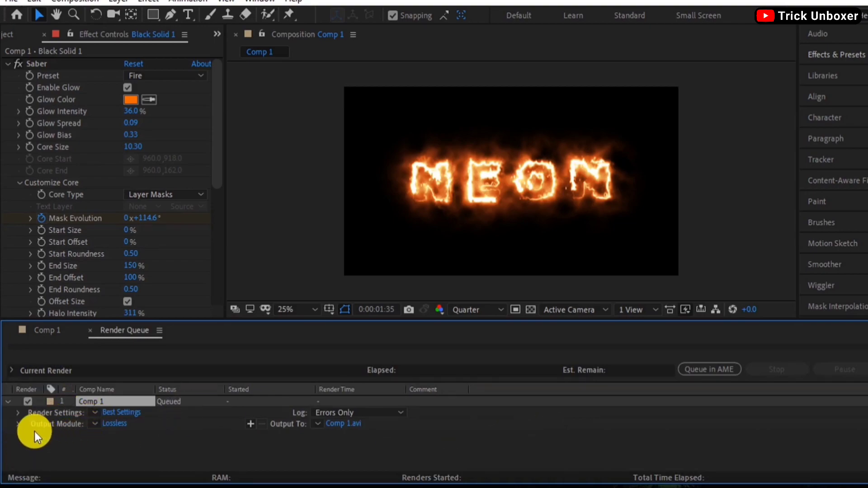
Set the output module format to AfterCodecs .mp4 and save the output as Comp 1.mp4.
{"action": "left_click", "coordinate": [114, 425]}
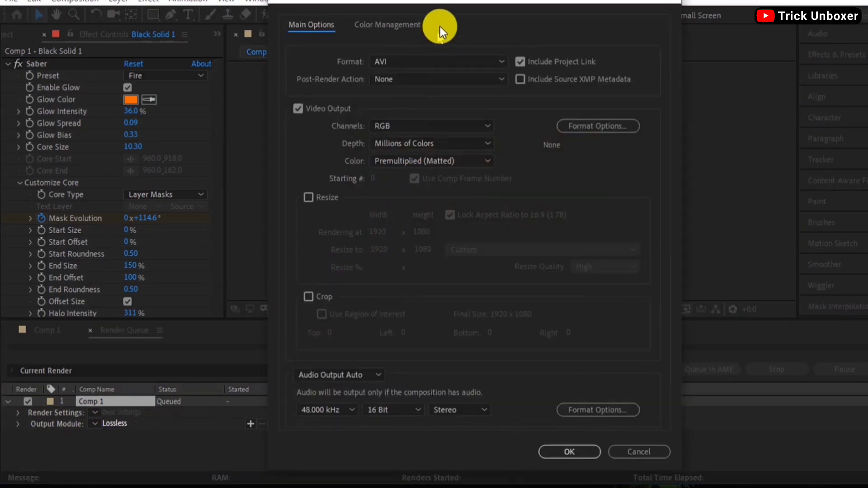
{"action": "left_click", "coordinate": [474, 58]}
{"action": "left_click", "coordinate": [445, 122]}
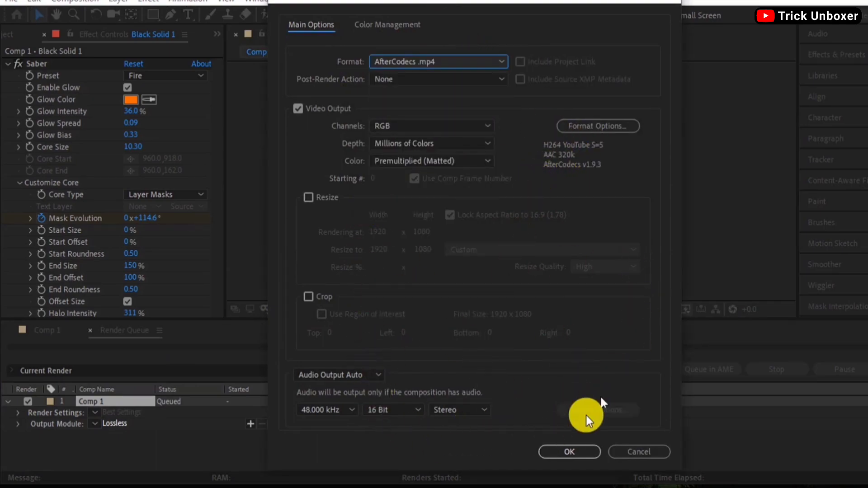
{"action": "left_click", "coordinate": [568, 457]}
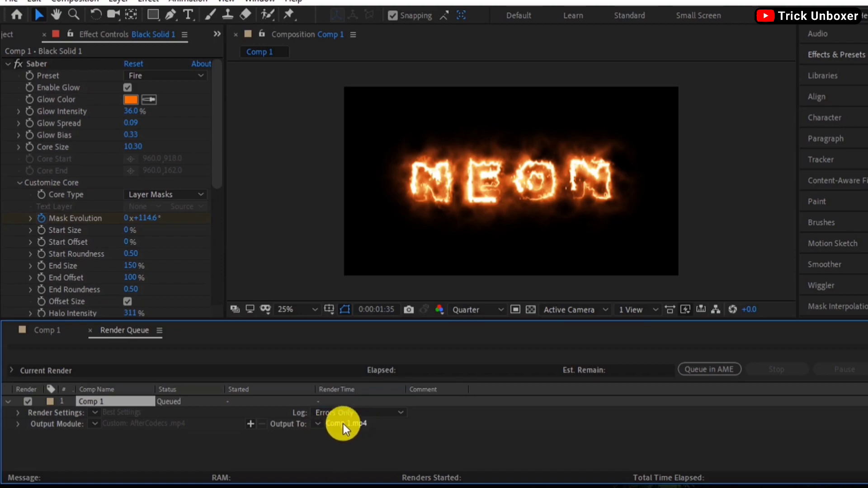
{"action": "left_click", "coordinate": [343, 424]}
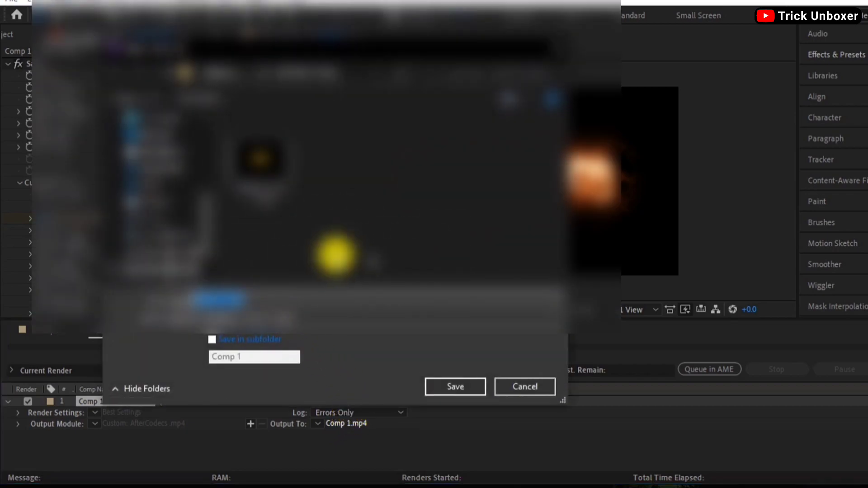
{"action": "left_click", "coordinate": [455, 386]}
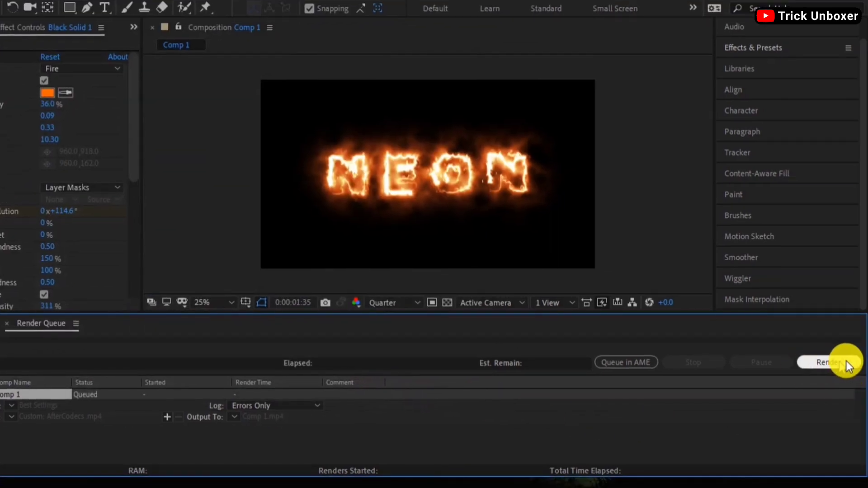
Start rendering Comp 1 from the Render Queue.
{"action": "left_click", "coordinate": [842, 364]}
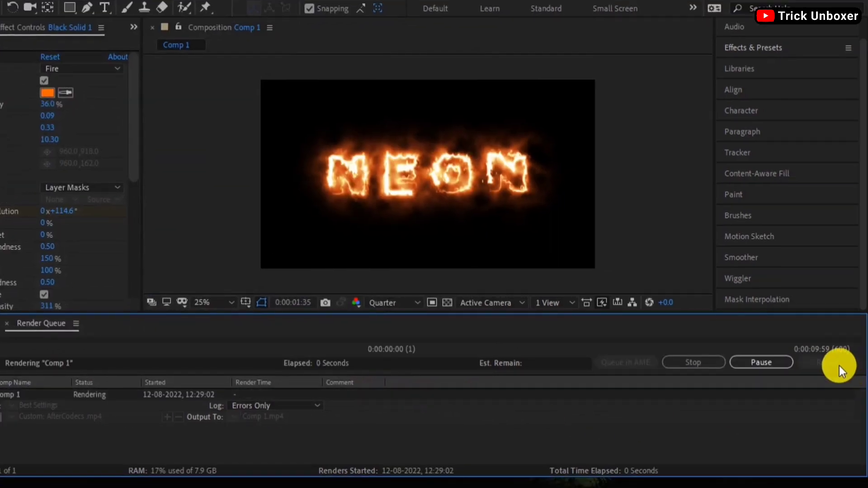